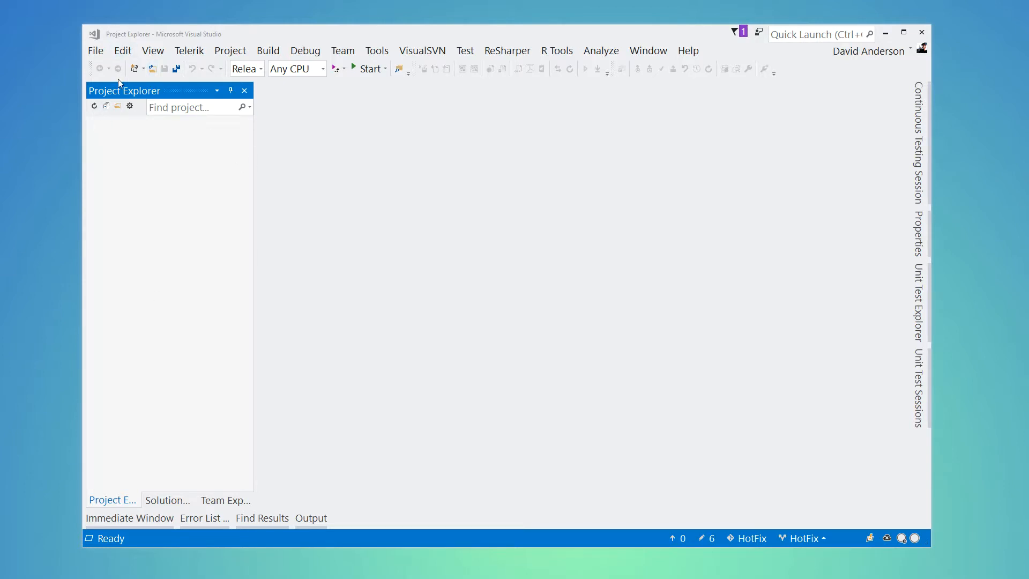
- Jump into the Project Explorer 'Find project' search box with Ctrl+;
key(ctrl+semicolon)
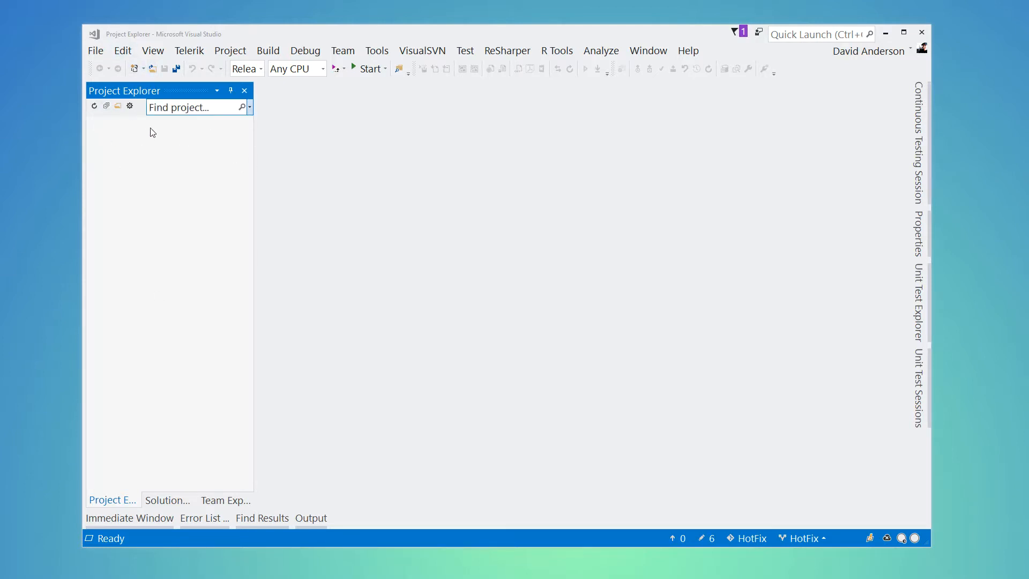
click(153, 50)
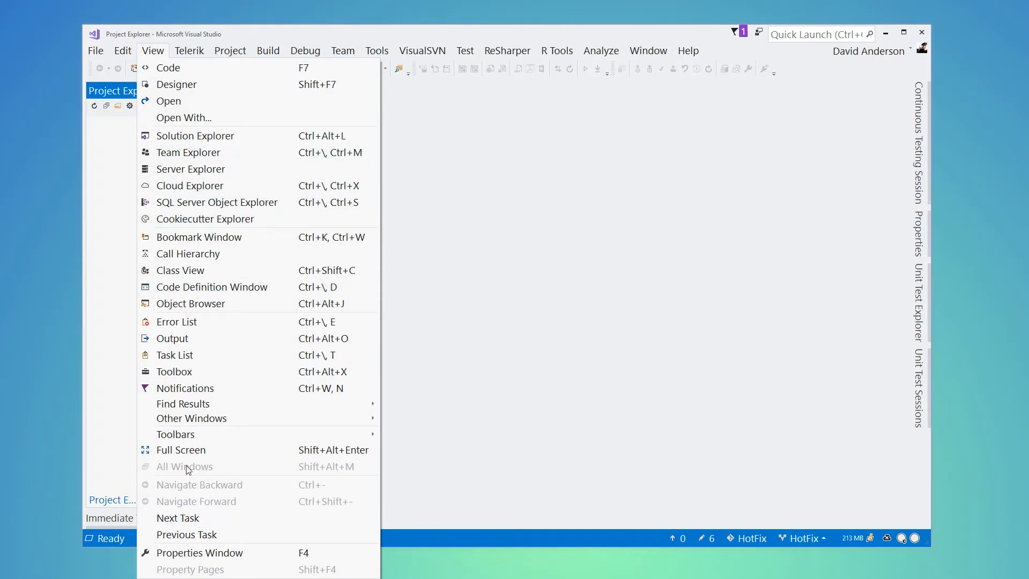
mouse_move(191, 418)
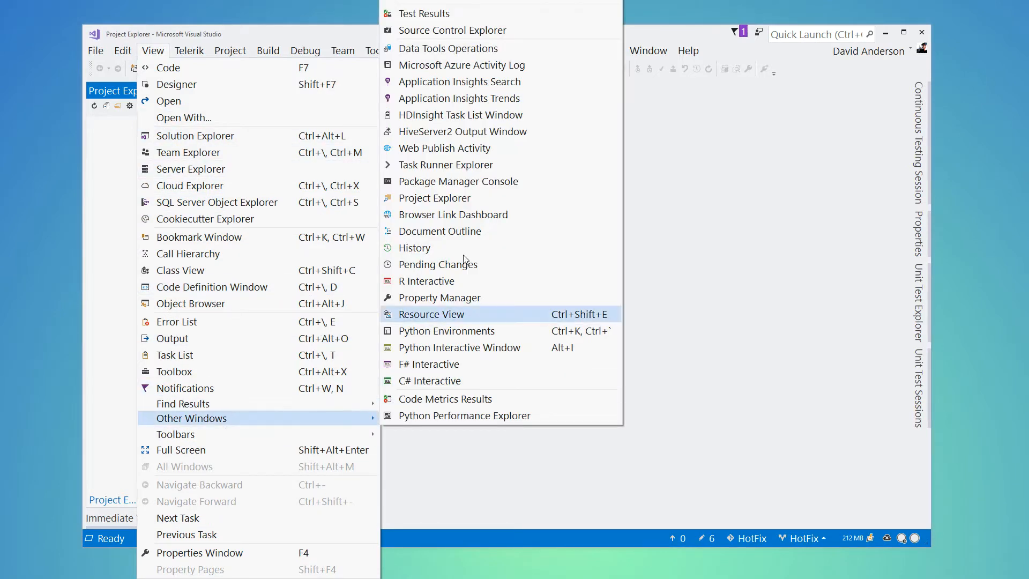
click(466, 198)
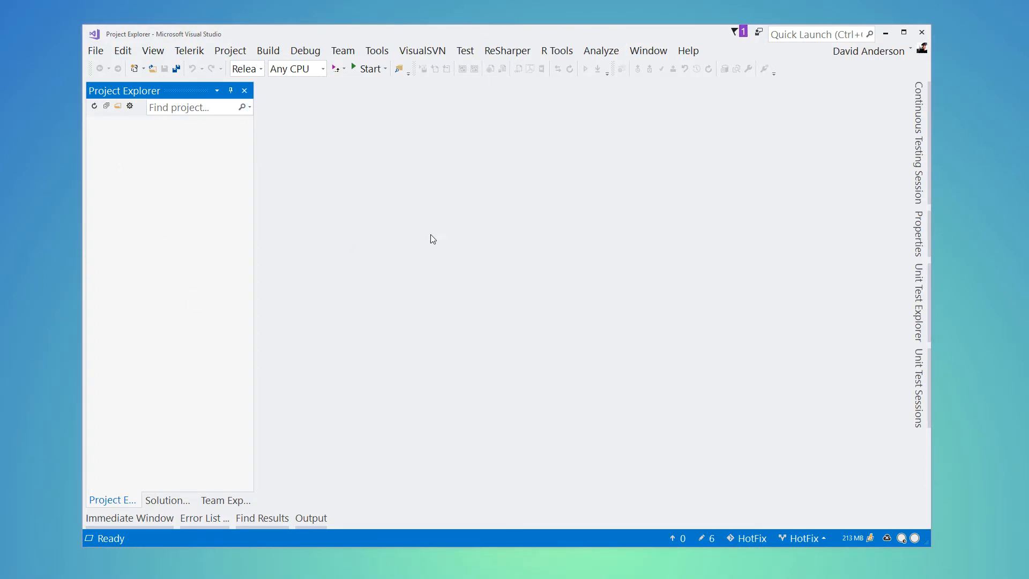
- Bring up the Project Explorer extension's General settings from the toolbar gear
click(129, 107)
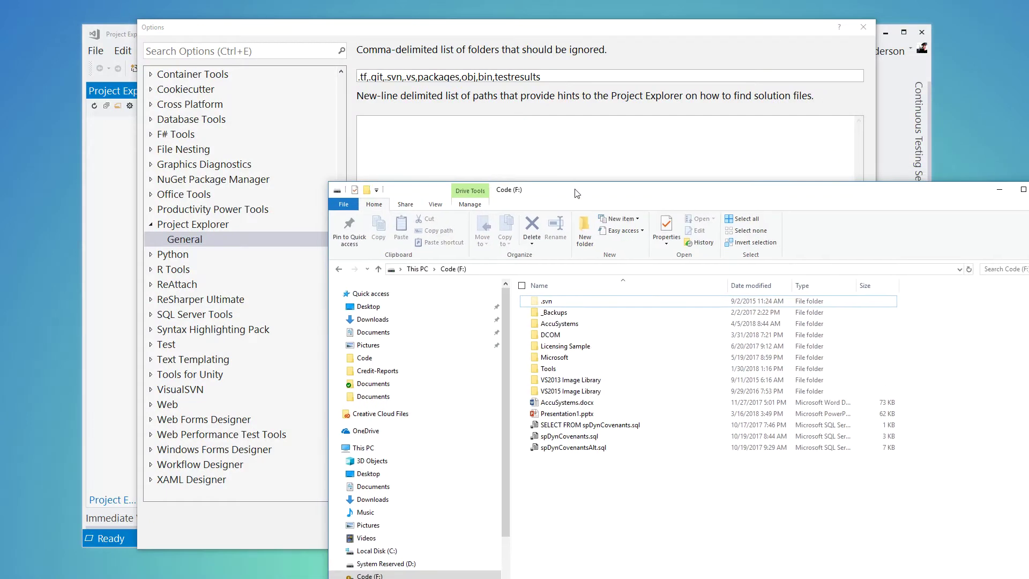
- Browse F:\DCOM\Project Explorer down through Branches into the HotFix branch folder
drag(573, 190, 452, 77)
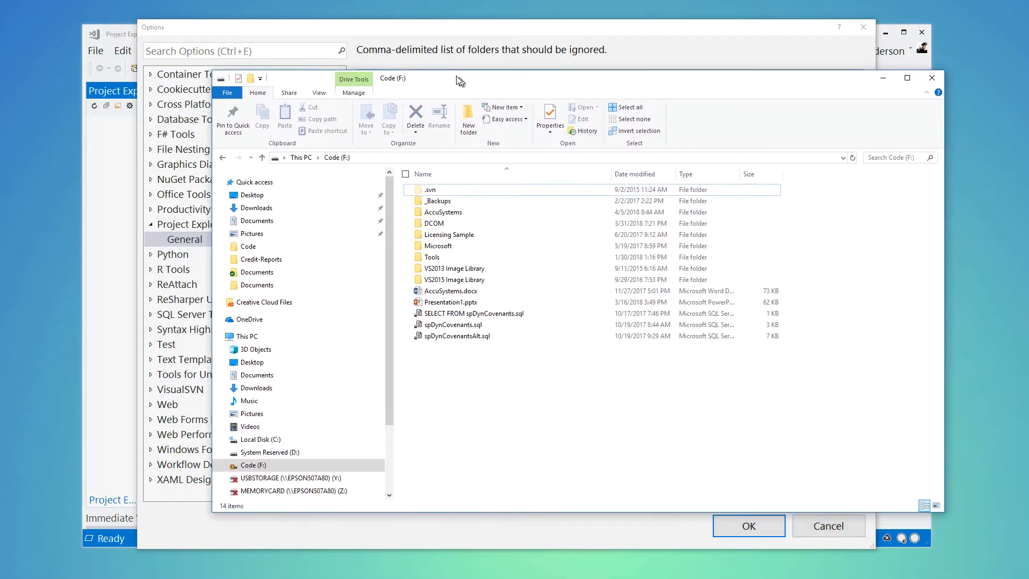
double_click(442, 223)
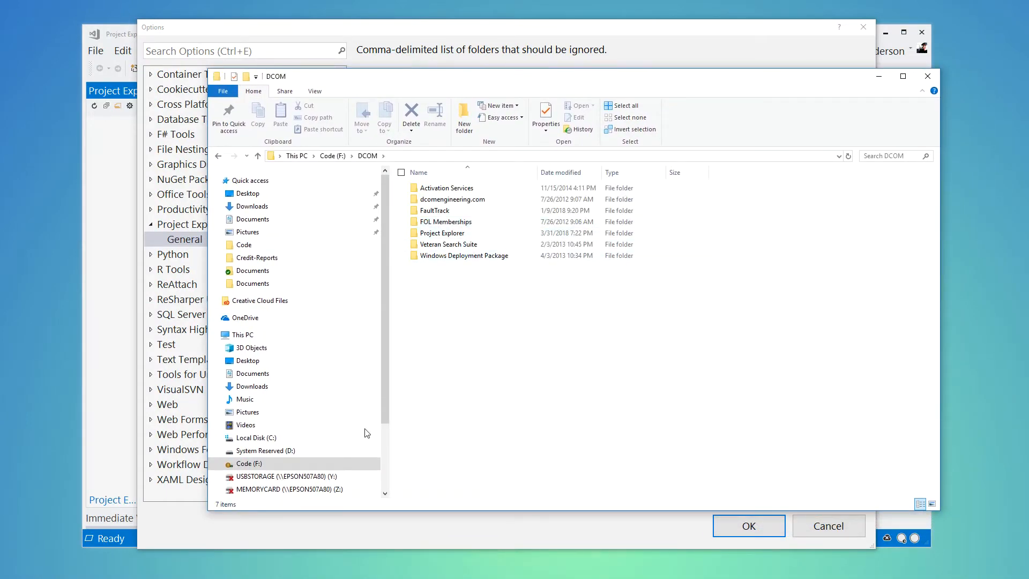
double_click(445, 235)
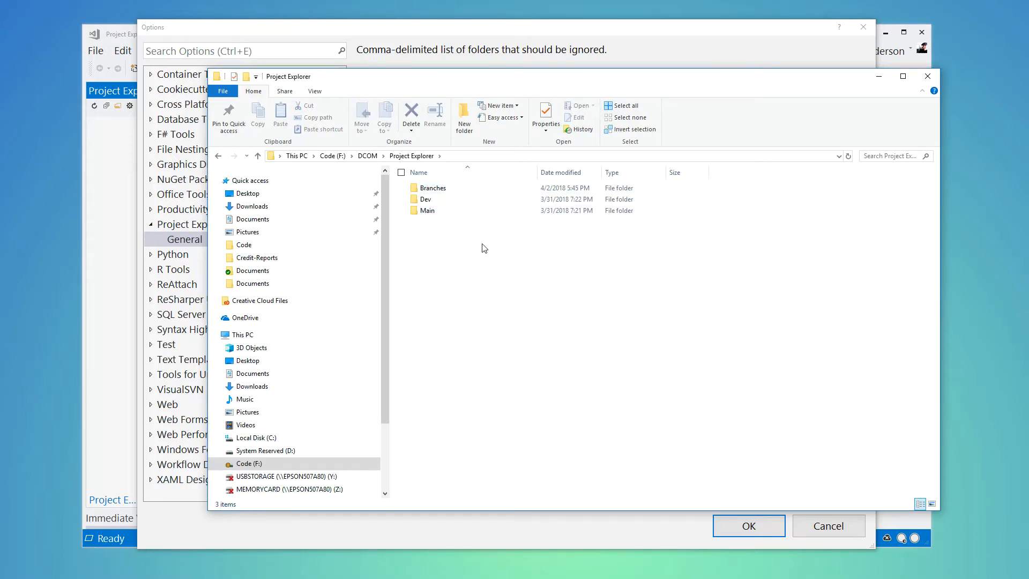
mouse_move(427, 211)
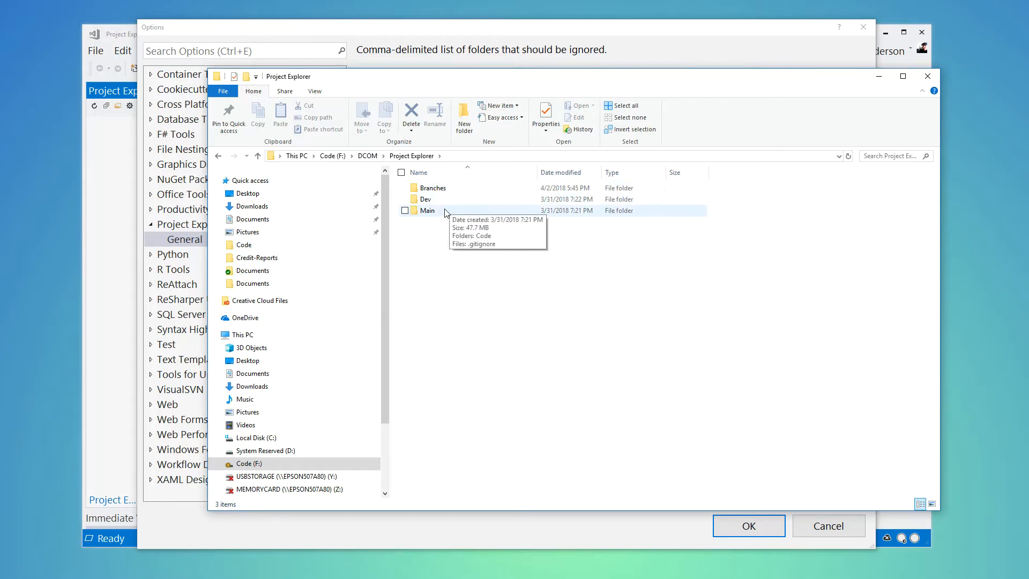
double_click(433, 187)
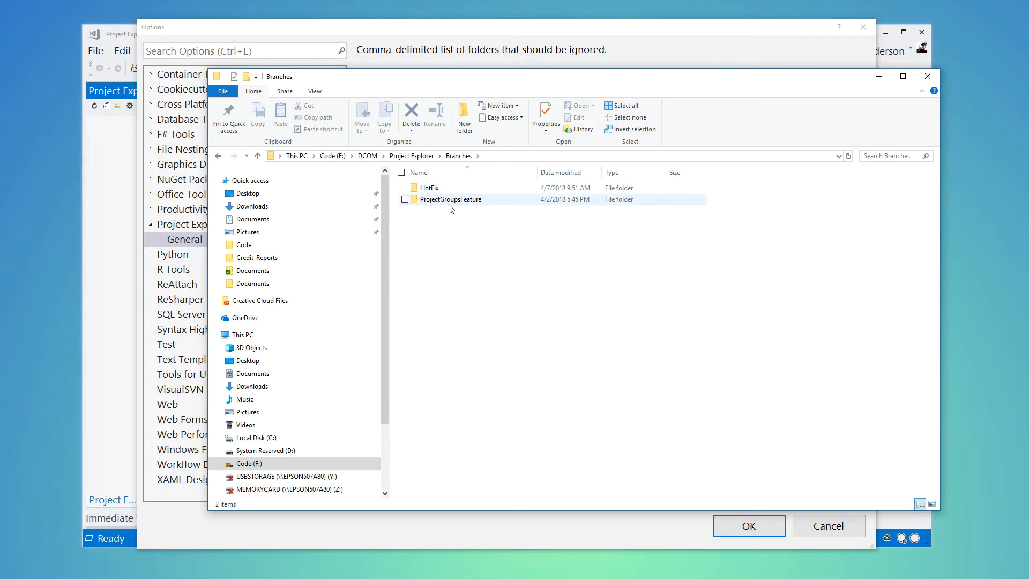
double_click(440, 190)
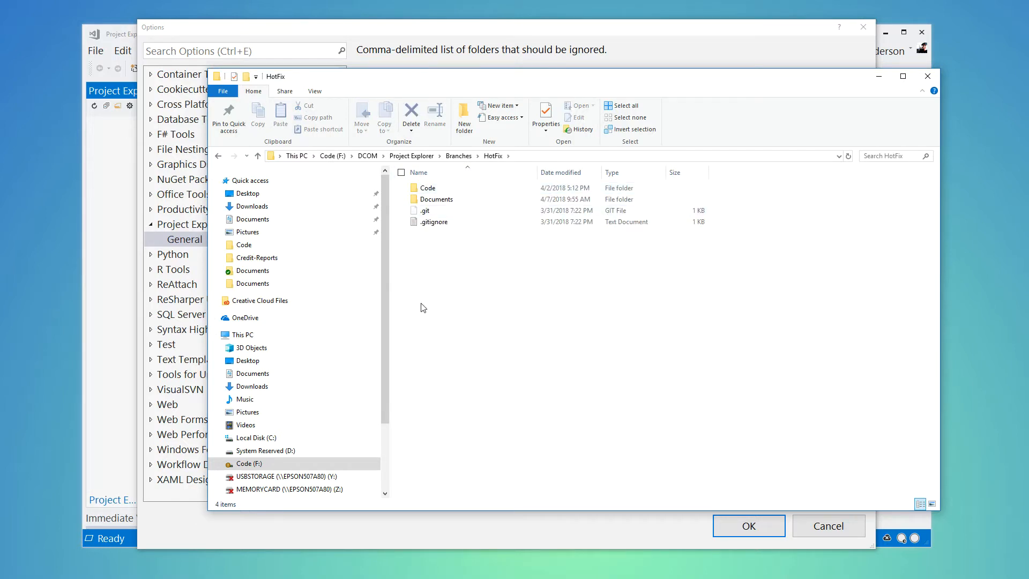
- Inspect the FaultTrack project's Build, Code, Dependencies, Documents and Tests folders
click(367, 156)
double_click(434, 210)
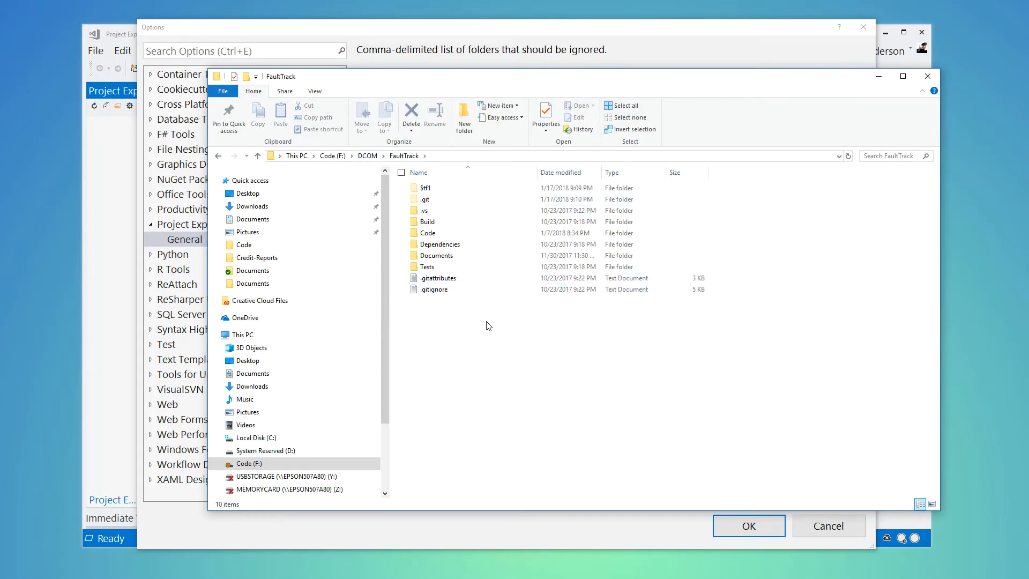
click(442, 224)
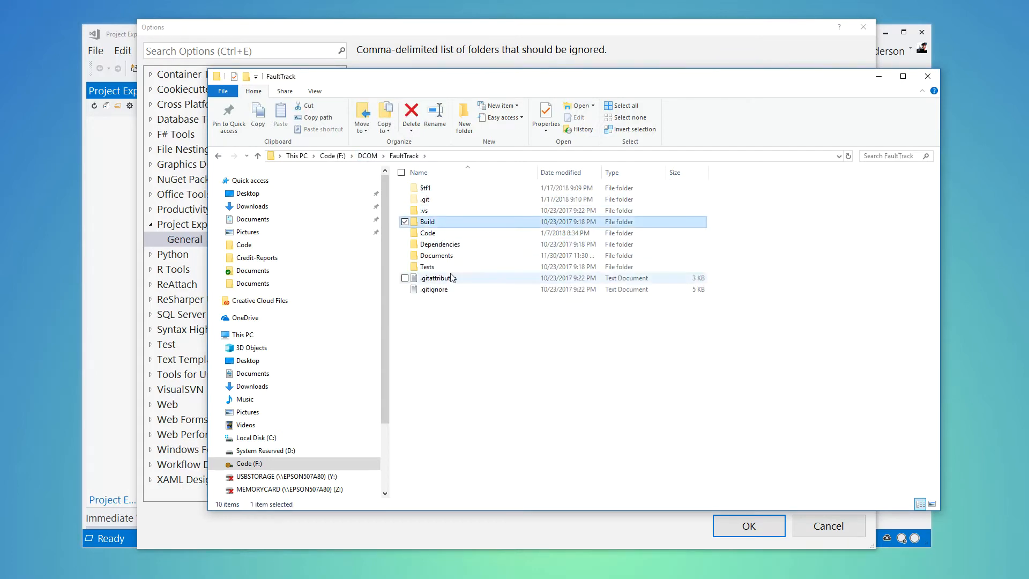
click(426, 233)
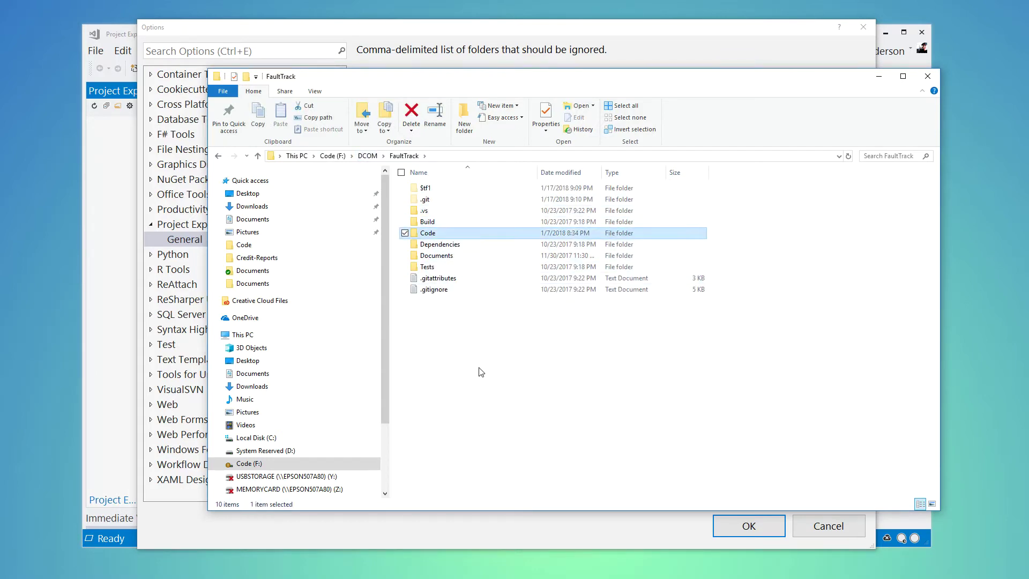
double_click(463, 245)
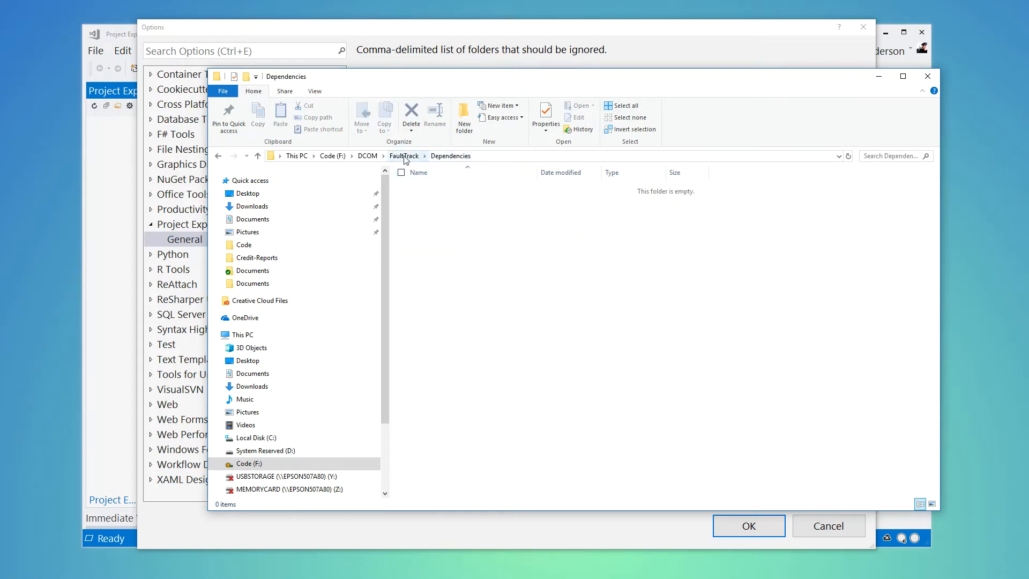
click(405, 156)
double_click(471, 259)
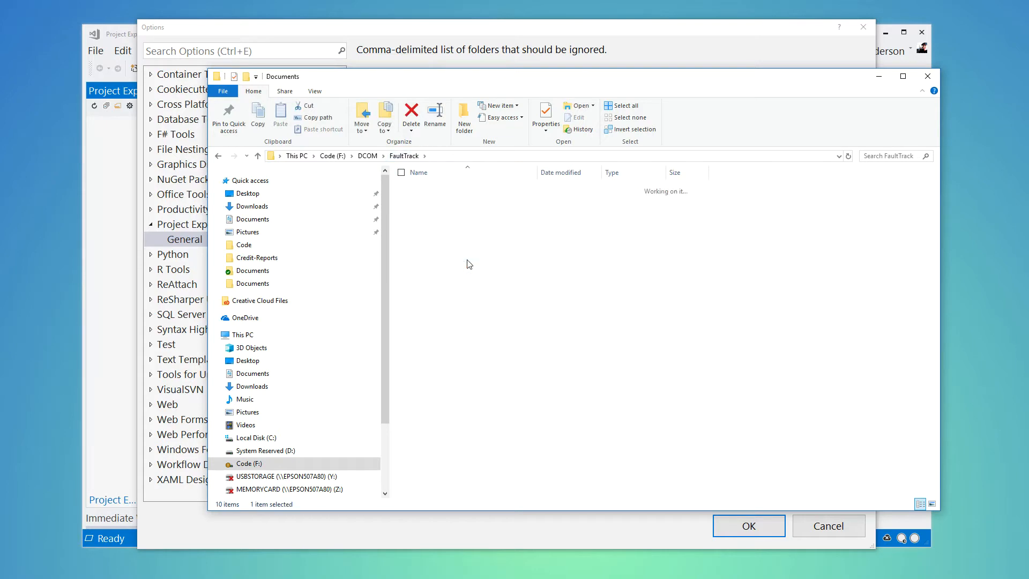
click(410, 156)
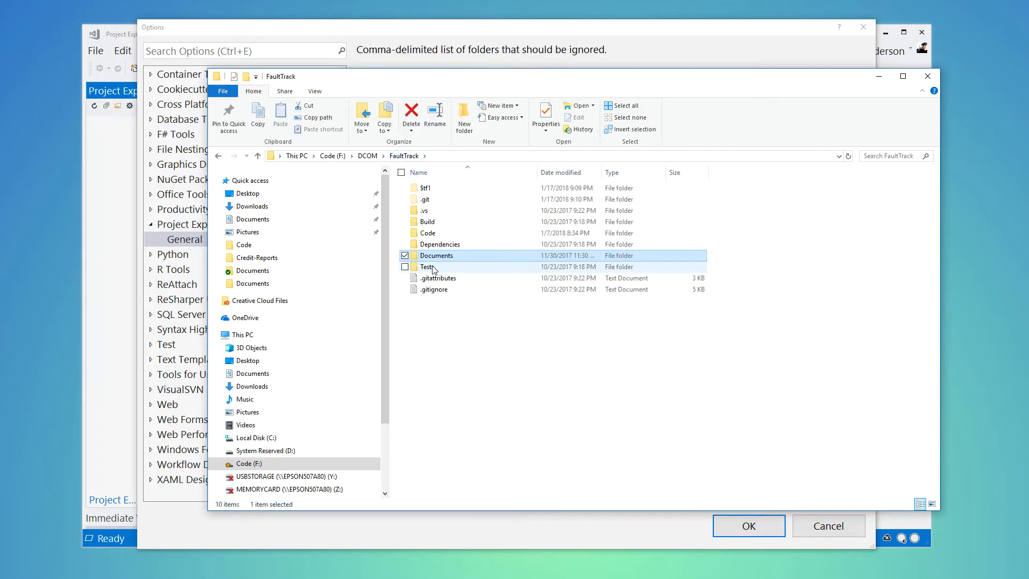
double_click(427, 273)
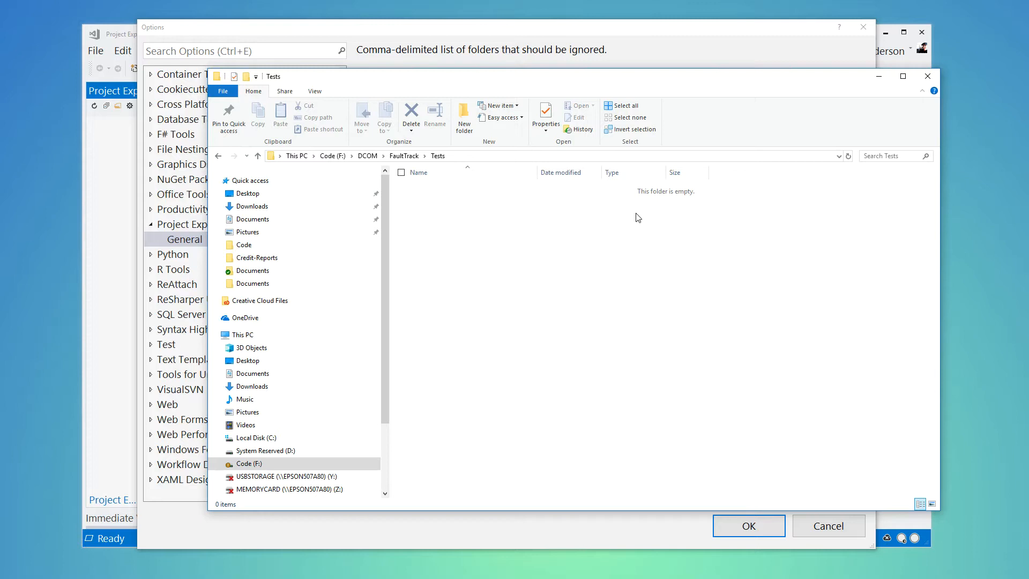
click(404, 156)
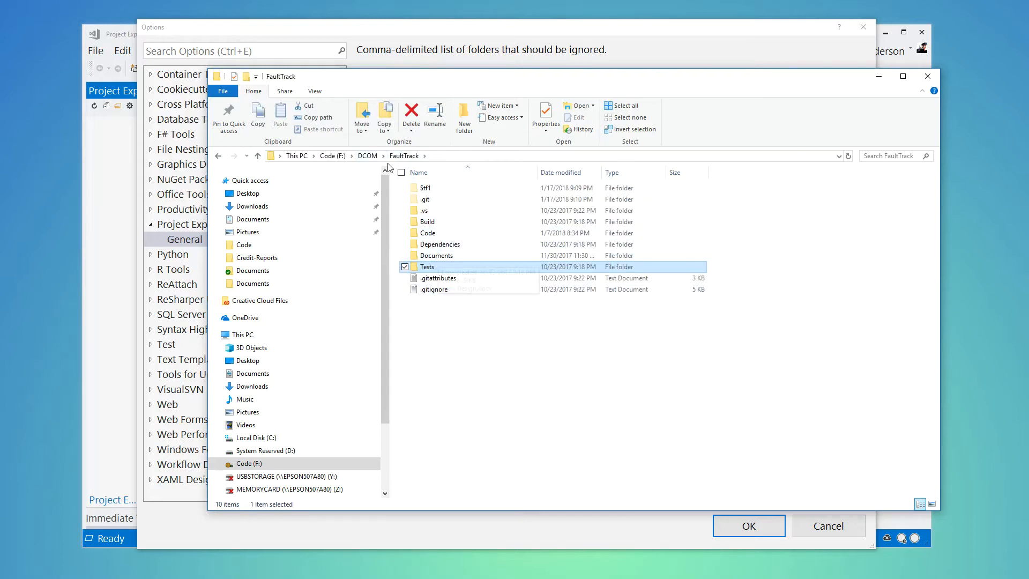
- Return to F:\DCOM\Project Explorer after a look inside its Main folder
key(alt+Up)
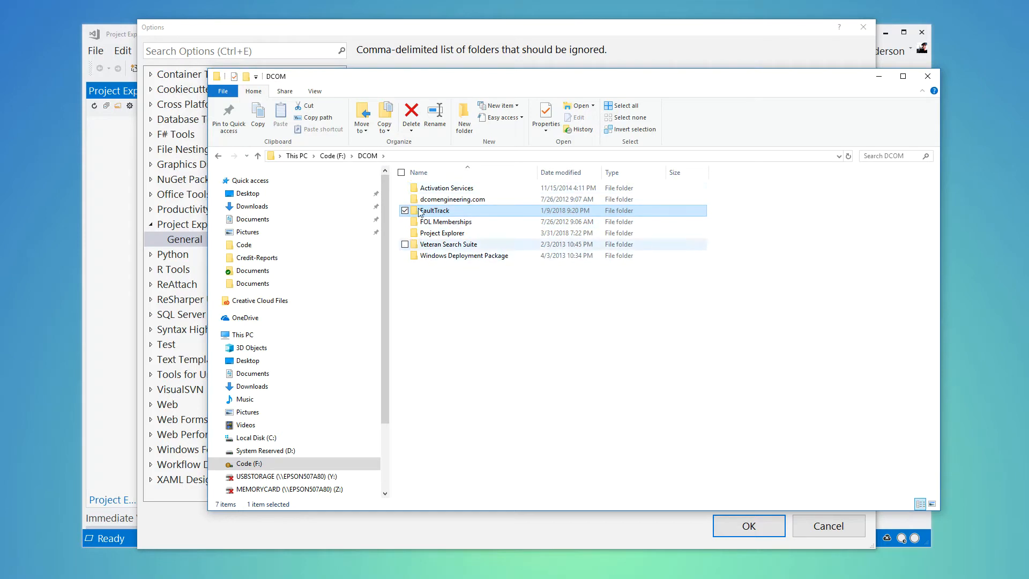
double_click(466, 233)
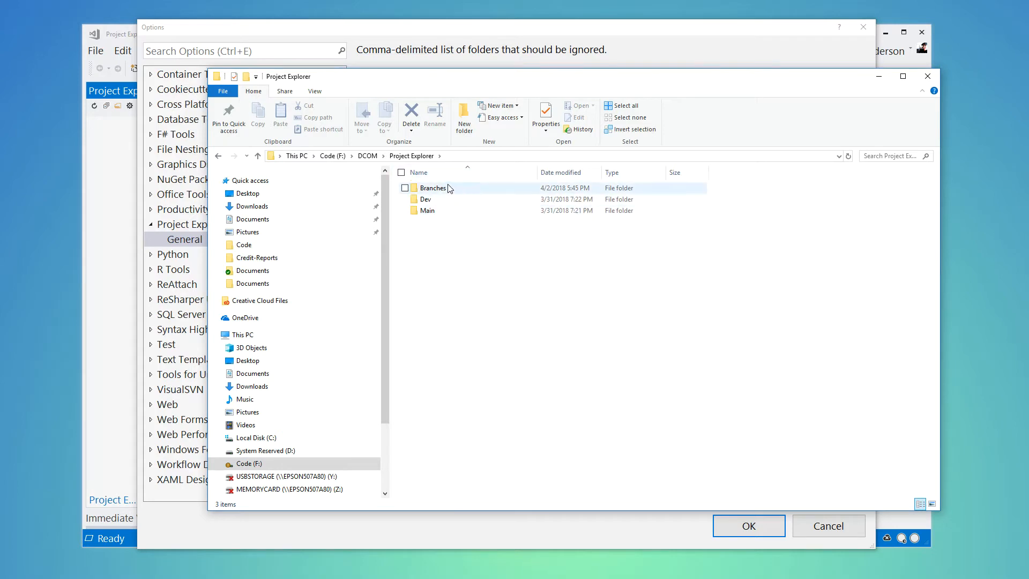
double_click(435, 217)
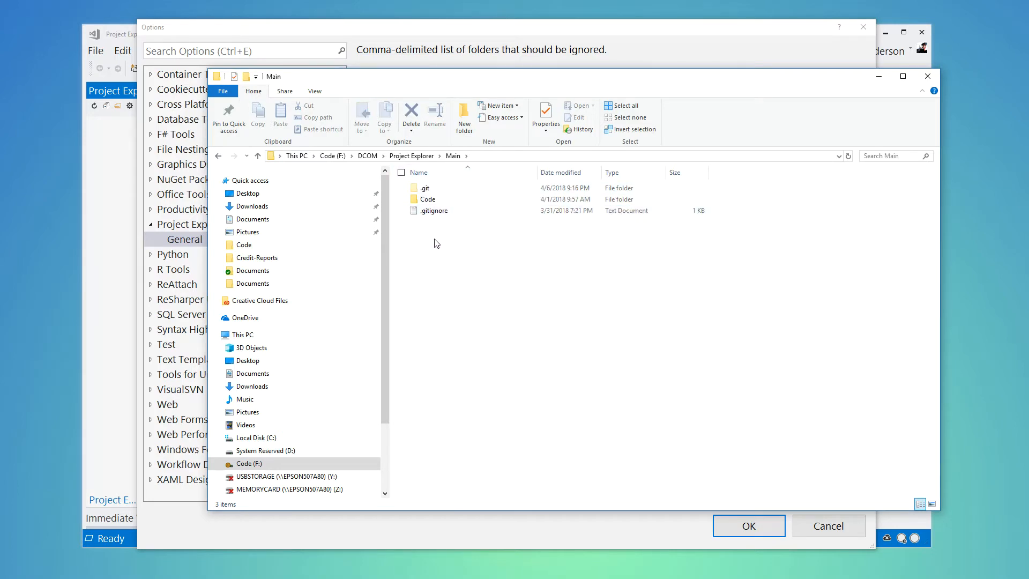
key(alt+Up)
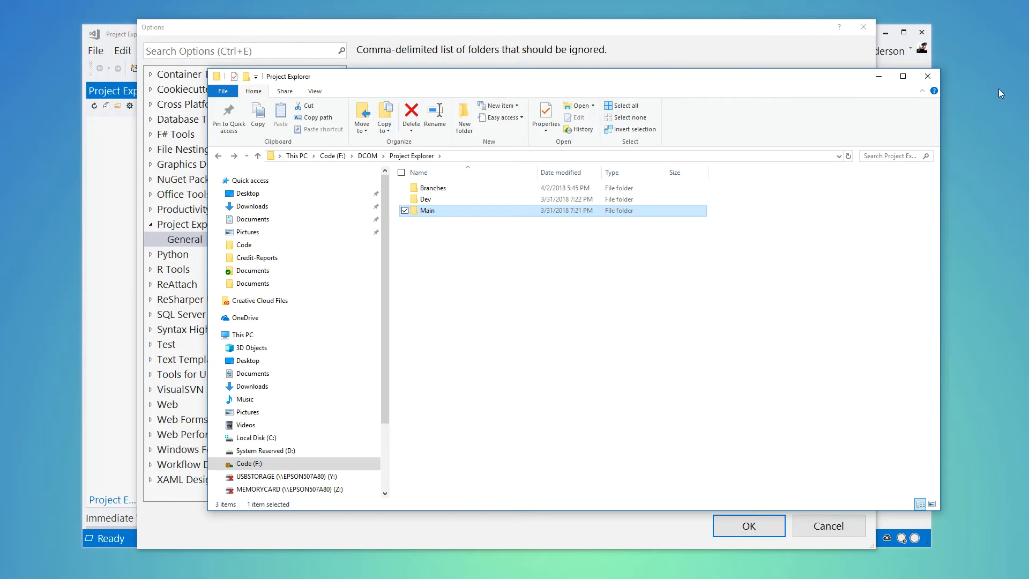
- Extend the solution-path hint after F:\DCOM; with the %group% placeholder
click(927, 76)
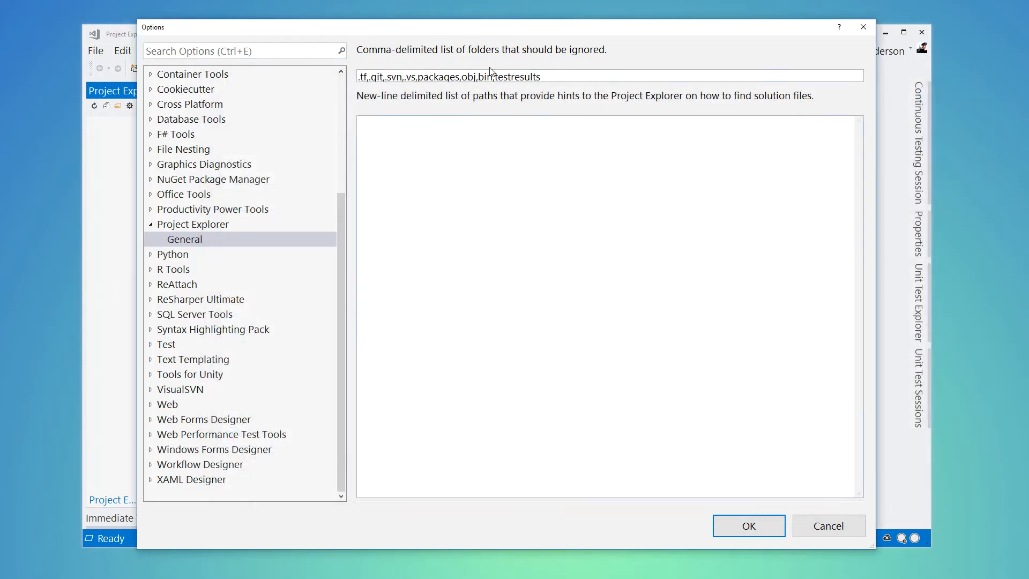
click(497, 231)
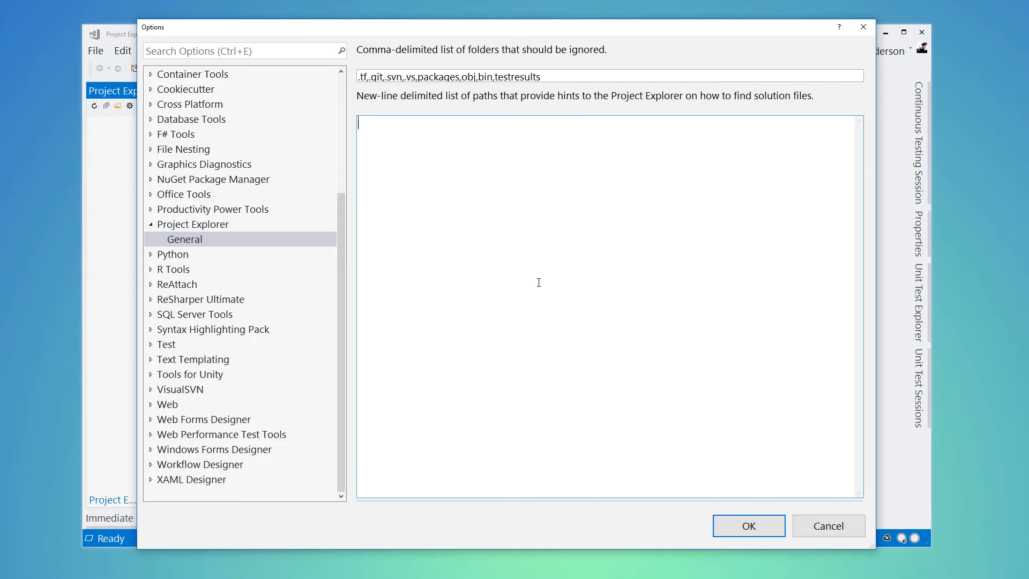
text(F:\)
text(DCOM)
text(;)
text(%proje)
text(ct%)
key(Left)
key(ctrl+shift+Left)
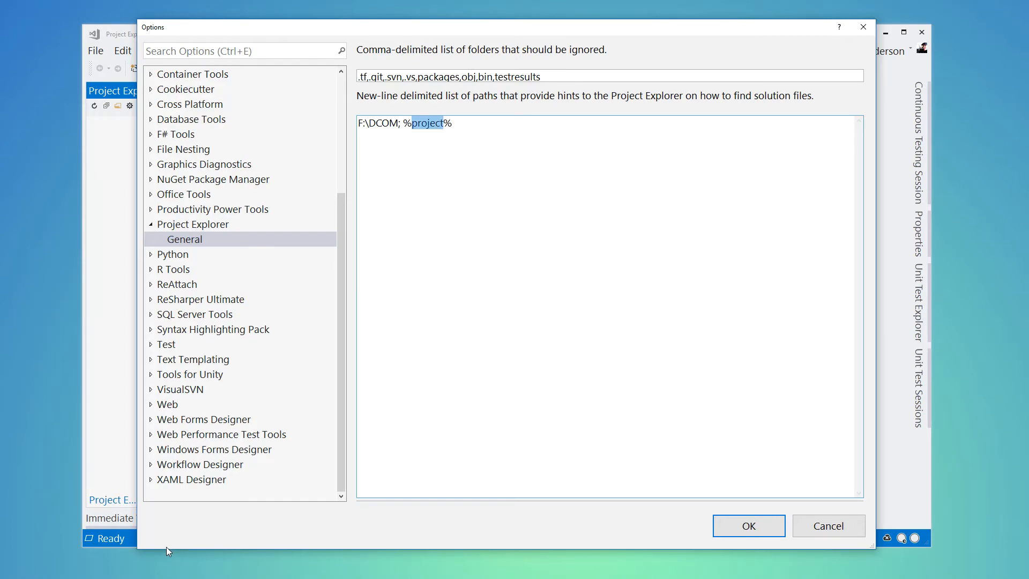
text(group)
- Put the example-paths notes away and show the Code (F:) drive in File Explorer
key(alt+Tab)
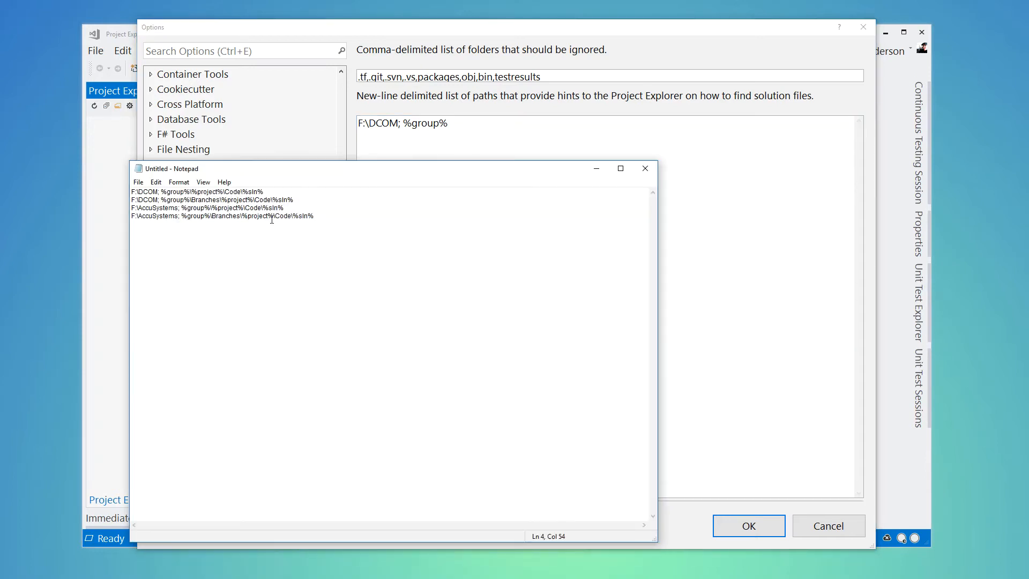
click(597, 169)
key(super+e)
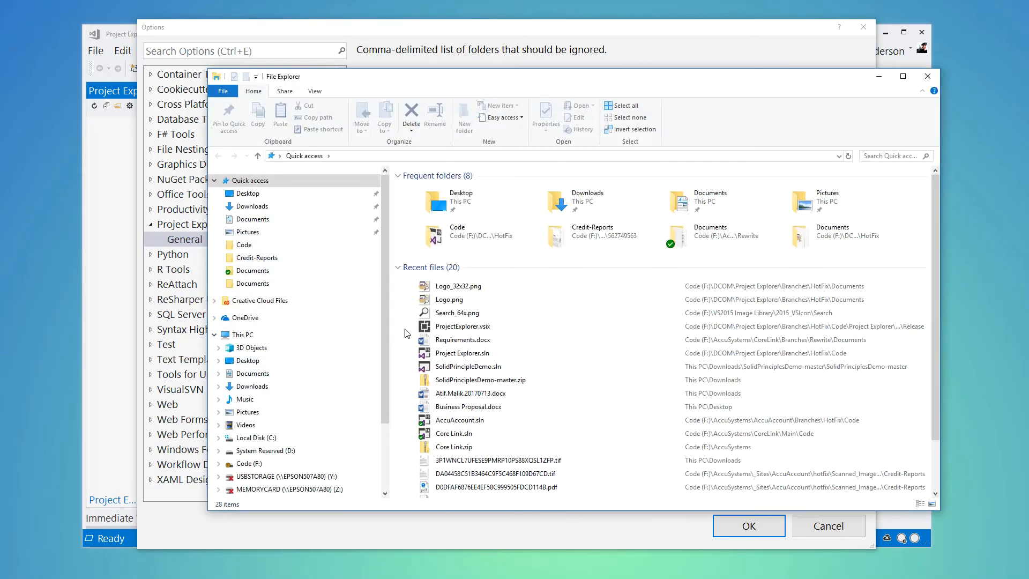
click(250, 463)
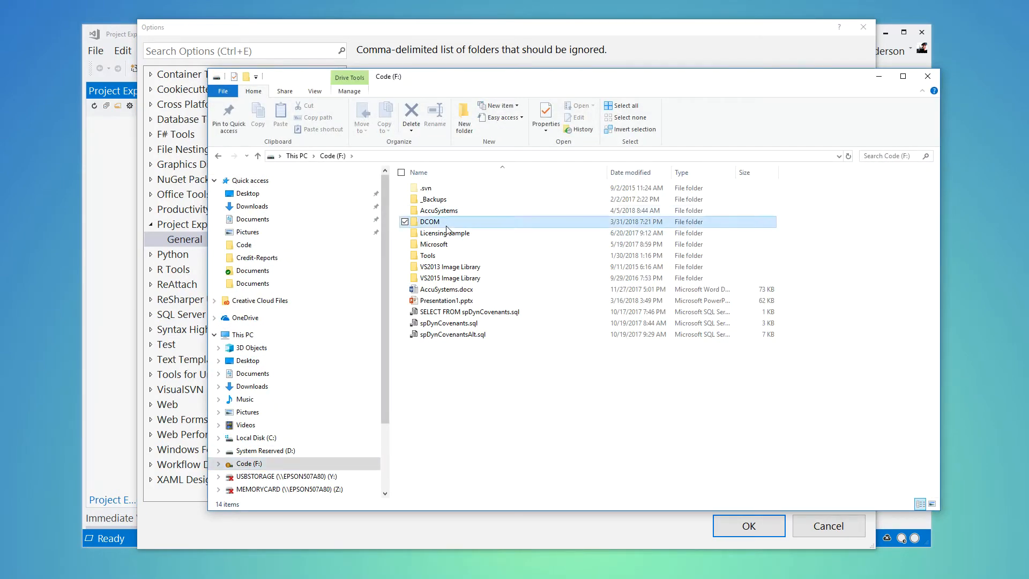
- Browse into F:\DCOM and arrange File Explorer beside the hint-paths settings
double_click(426, 222)
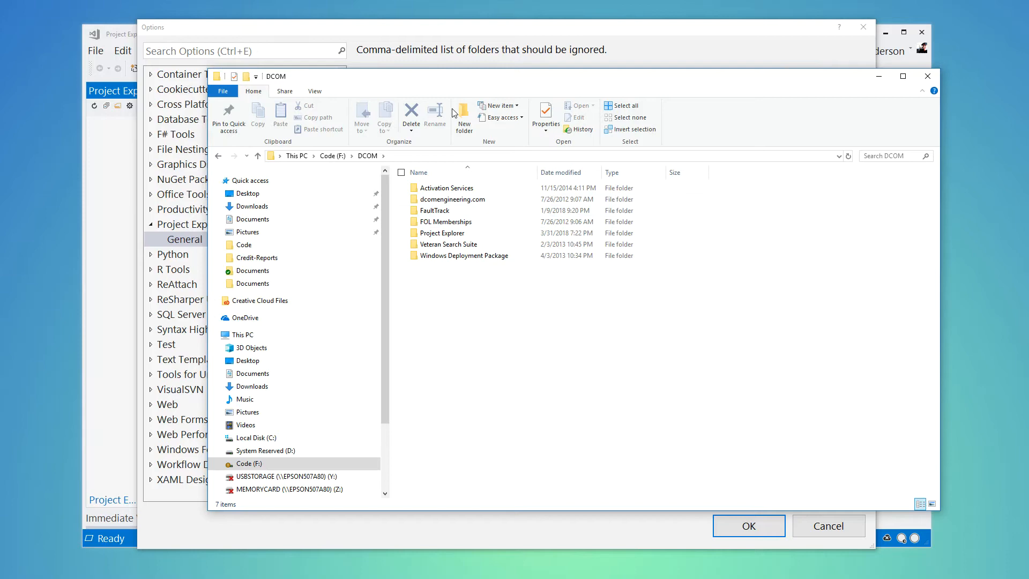
mouse_move(451, 81)
mouse_down()
mouse_move(583, 131)
mouse_move(873, 145)
mouse_up()
text(F:\DCOM; %group%\)
click(498, 130)
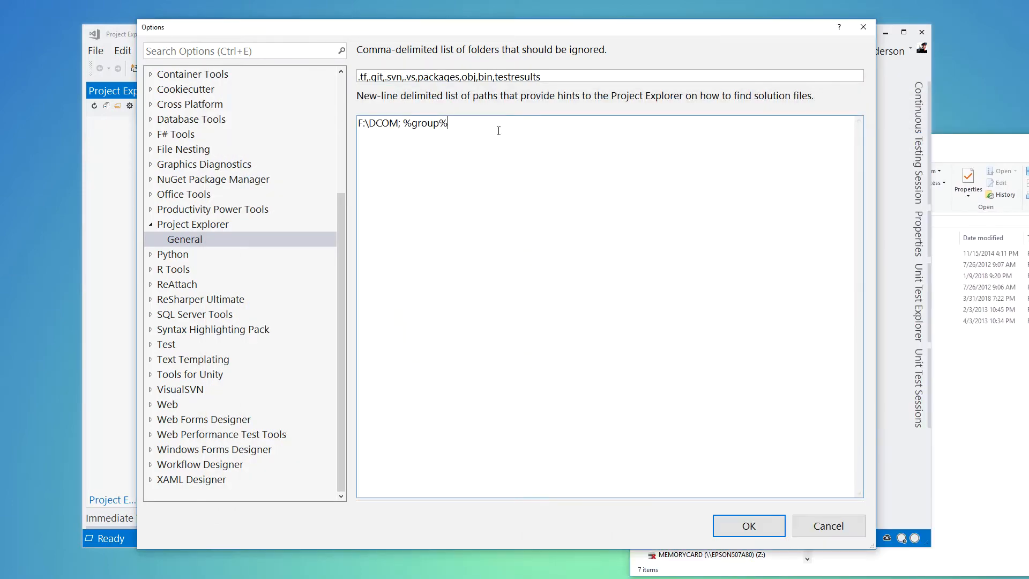
click(981, 362)
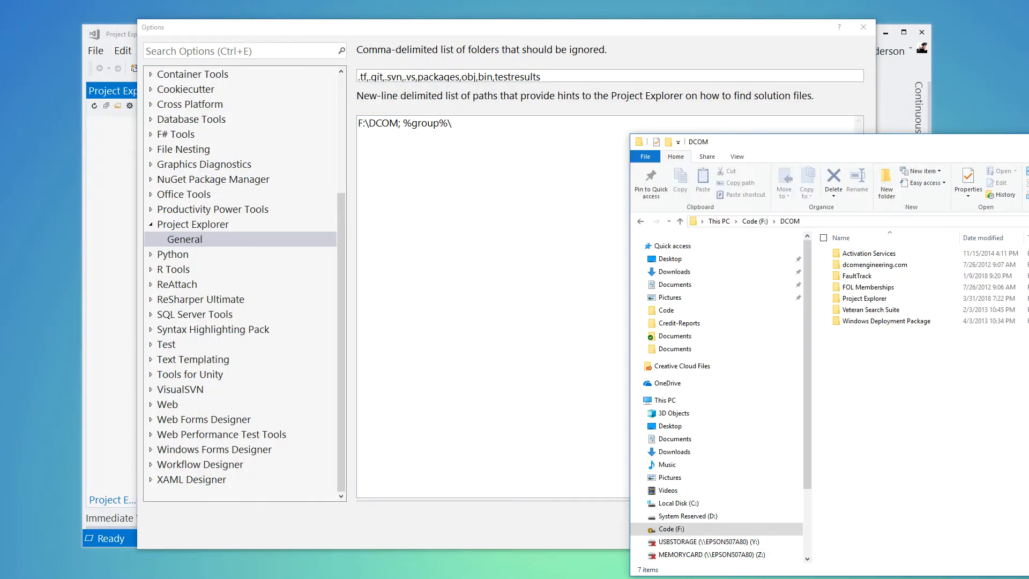
drag(804, 141, 451, 111)
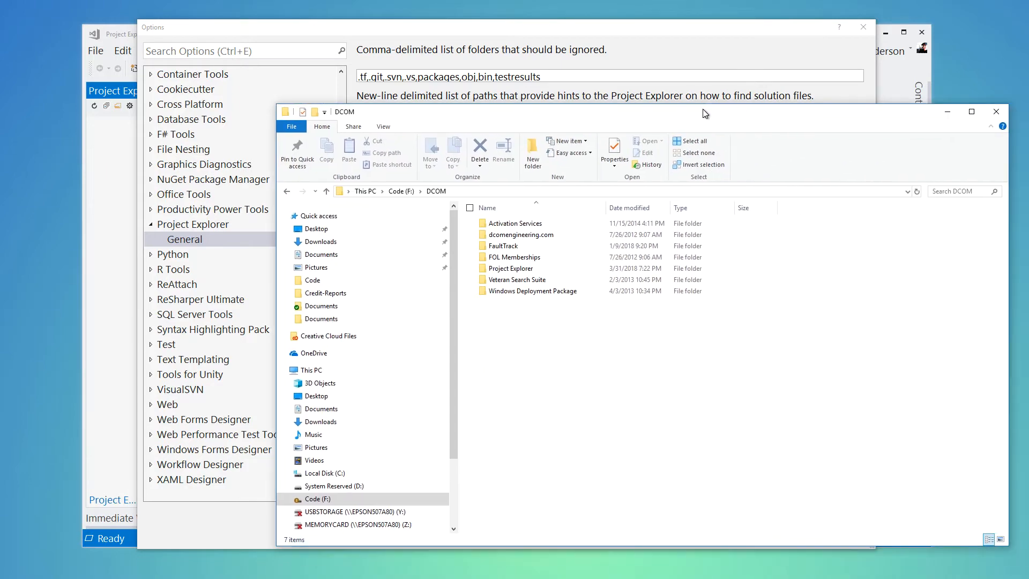
- Reach the Project Explorer project folder, then continue the hint with Branches\%project%\Code\
double_click(515, 241)
key(alt+Up)
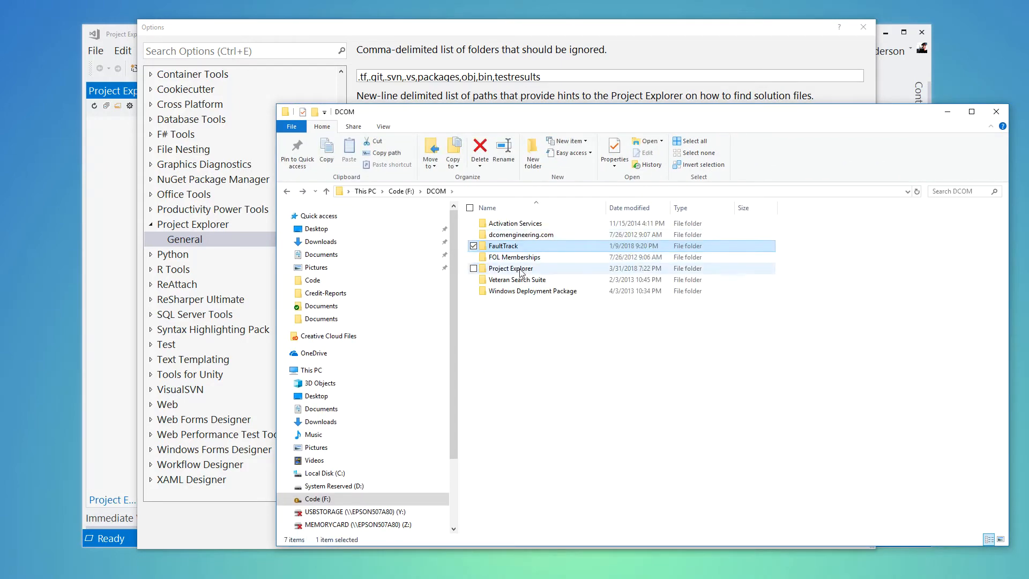
double_click(507, 268)
click(558, 64)
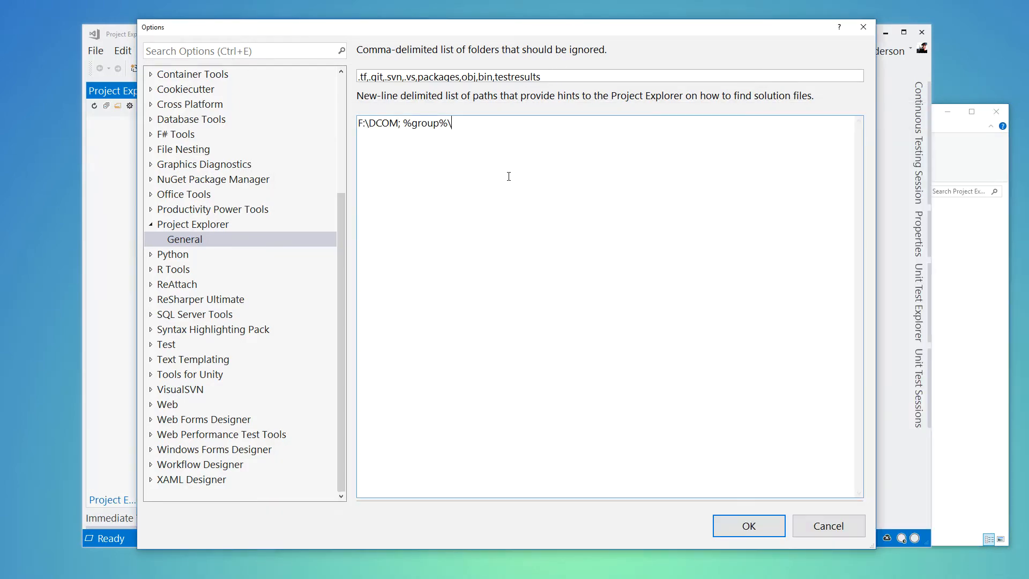
text(Branches)
text(\)
text(%proje)
text(ct%\)
text(Code\)
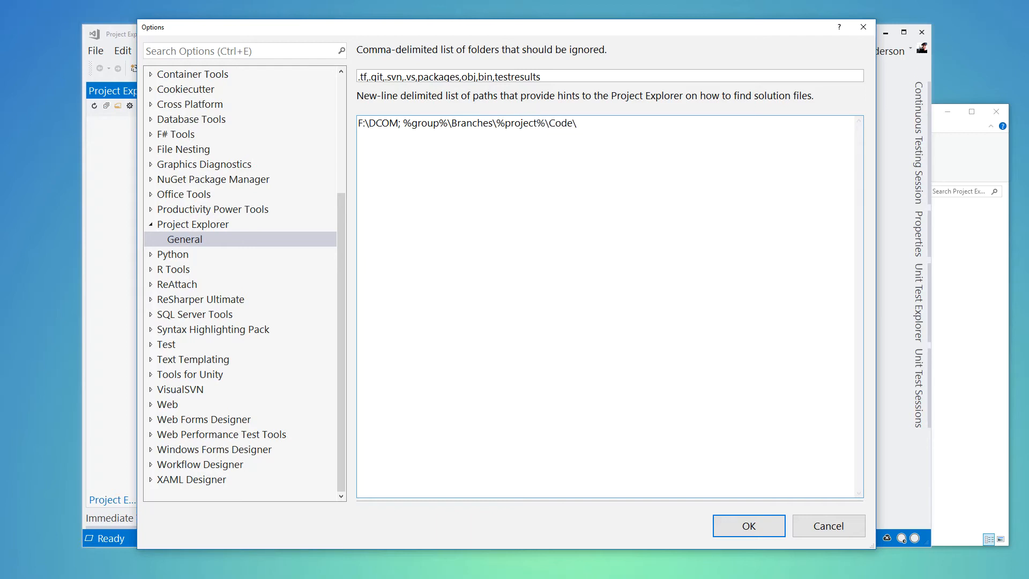
text(%sln%)
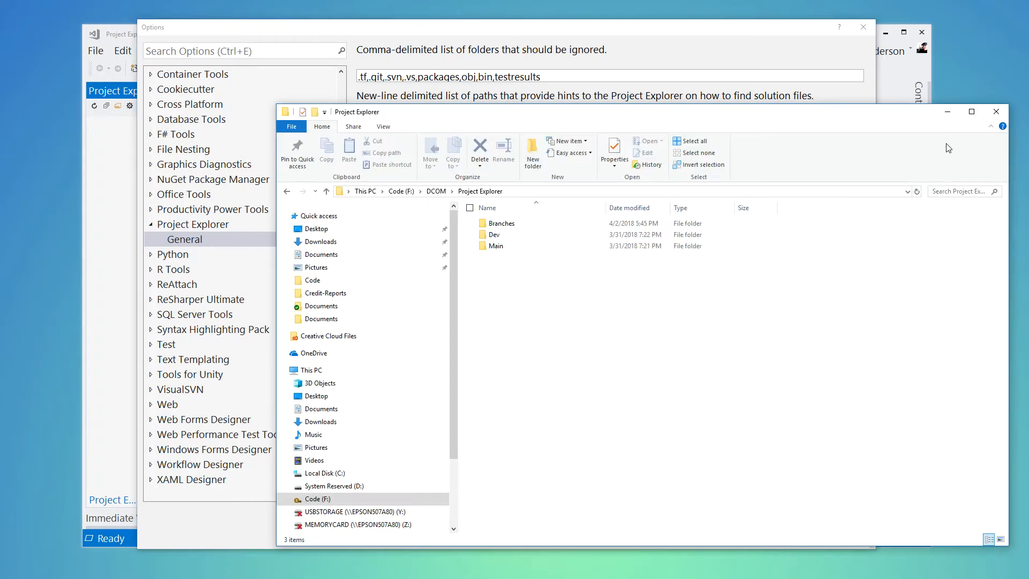
- Check the HotFix branch's Code folder against the finished hint ending in %sln%
double_click(502, 223)
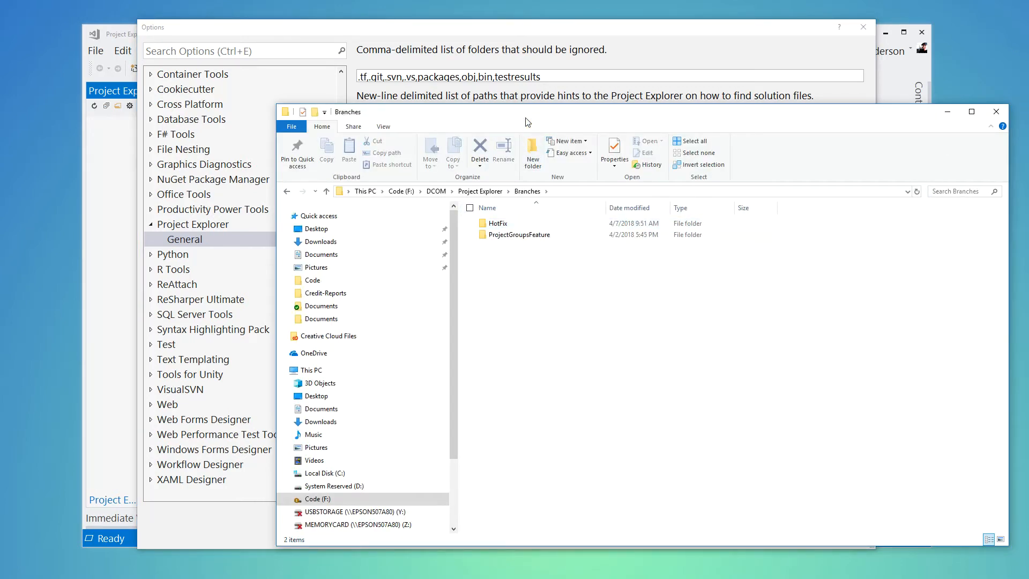
drag(526, 121, 514, 180)
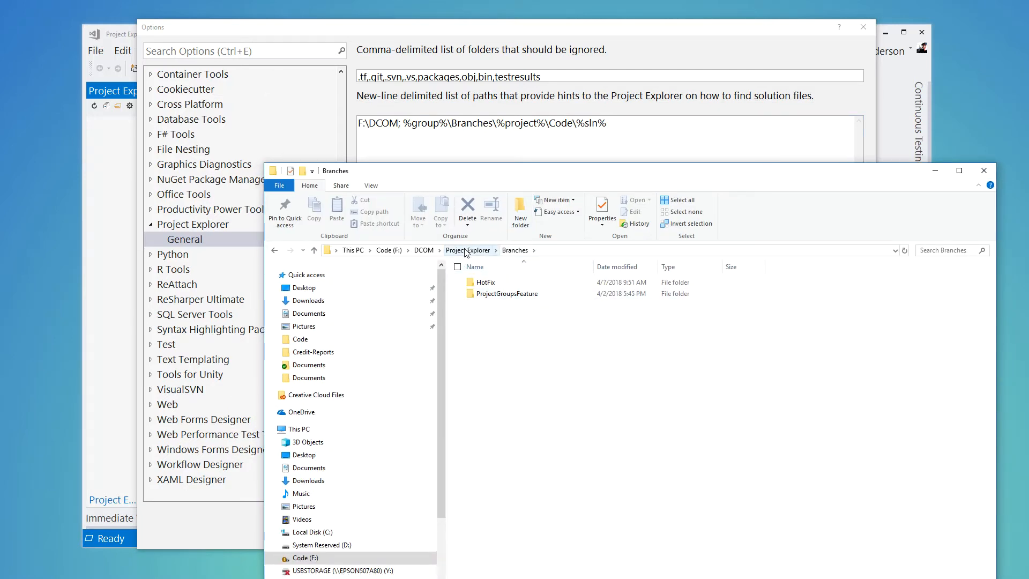
double_click(490, 284)
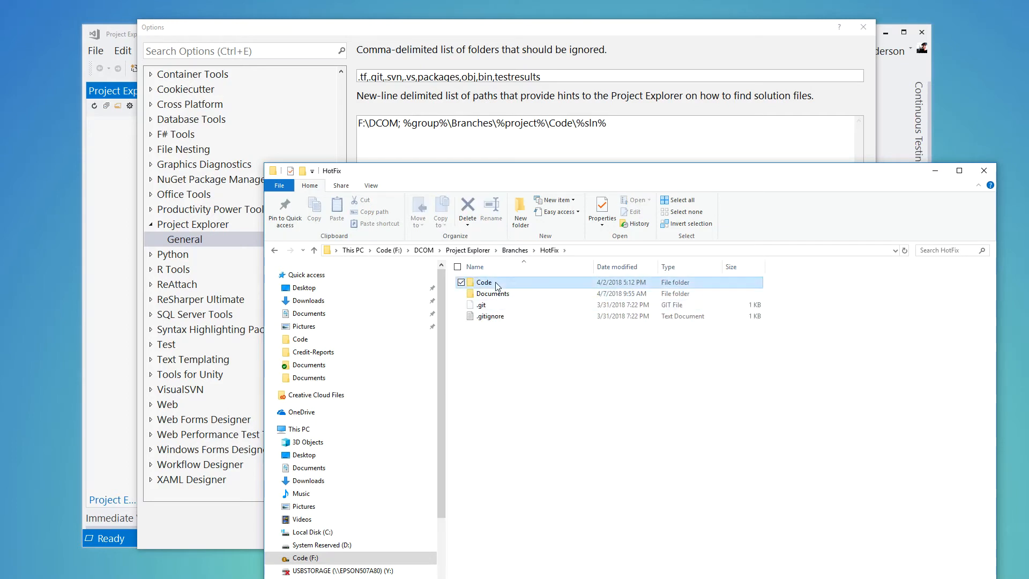
double_click(491, 284)
click(600, 156)
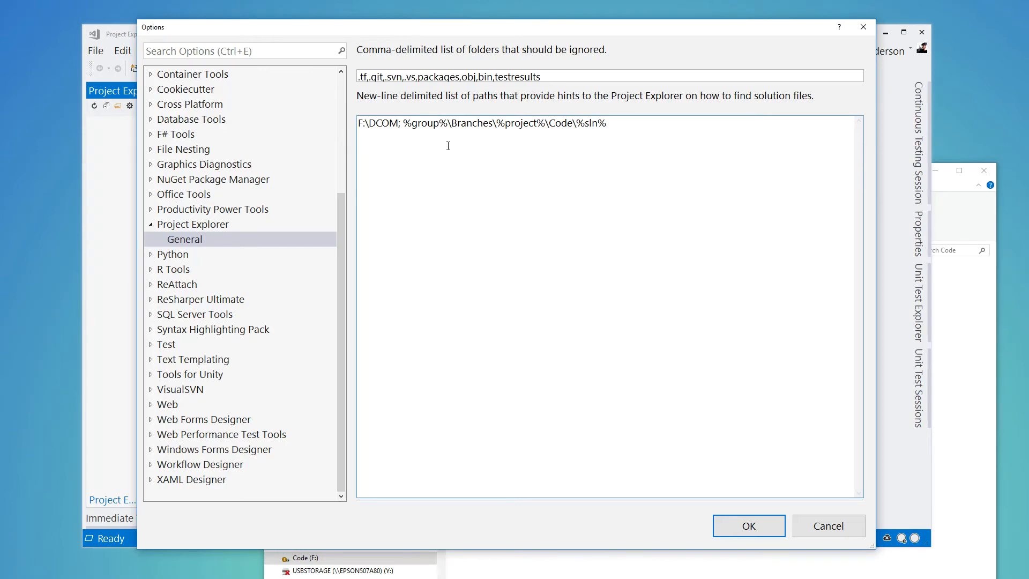
- Save the path settings, reveal the HotFix and ProjectGroupsFeature branches, and reopen the settings
click(749, 527)
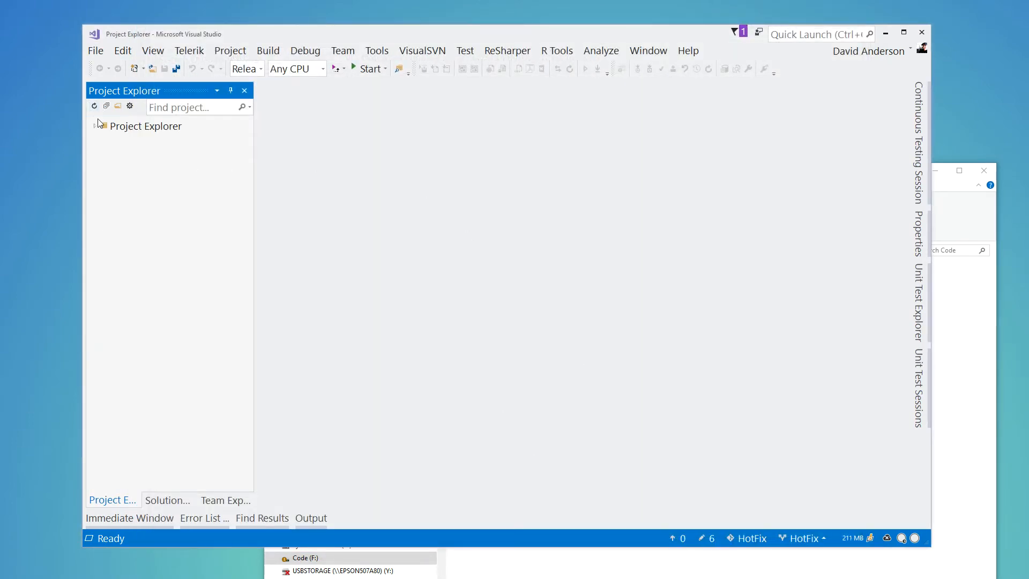
click(96, 124)
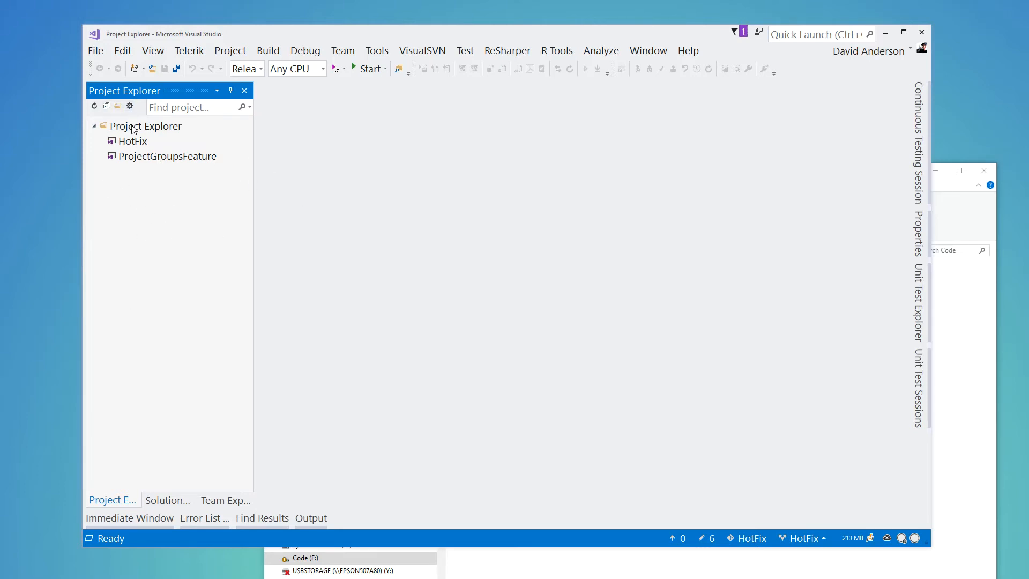
click(129, 106)
- Duplicate the existing path hint onto a second line
click(664, 151)
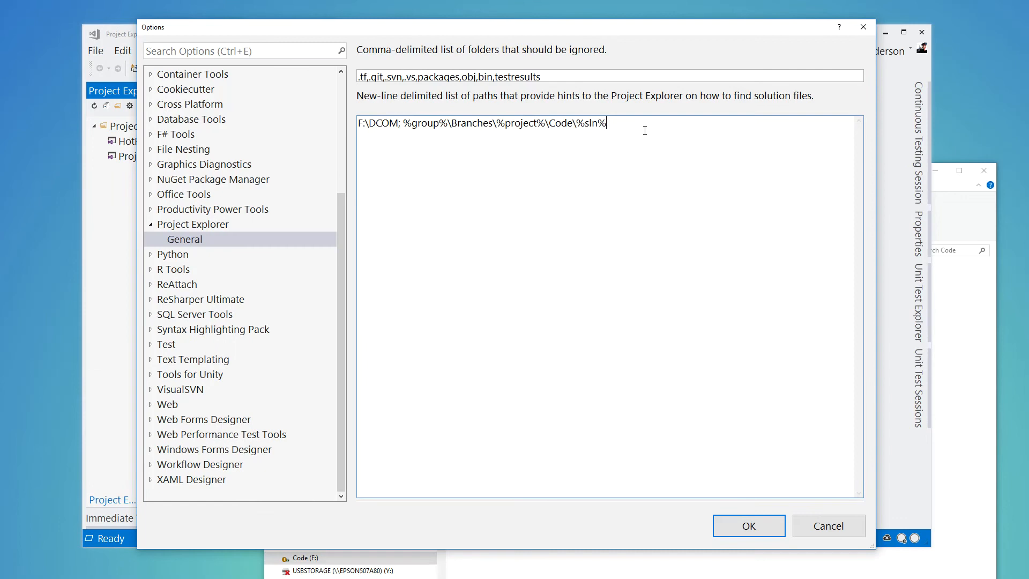
key(ctrl+a)
key(ctrl+c)
click(556, 215)
key(ctrl+v)
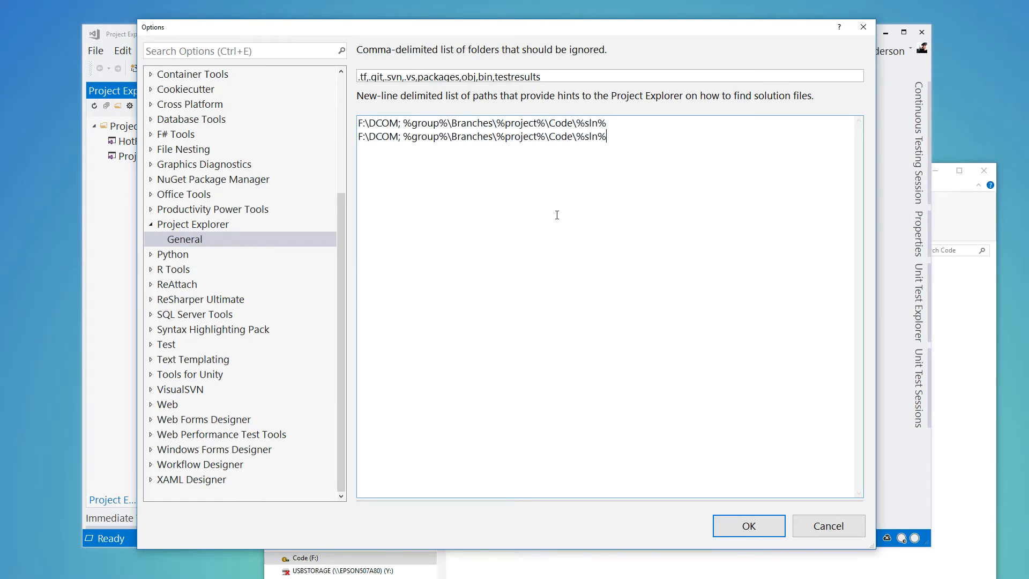
- Confirm in File Explorer that Main sits directly in the project folder, not under Branches
click(961, 211)
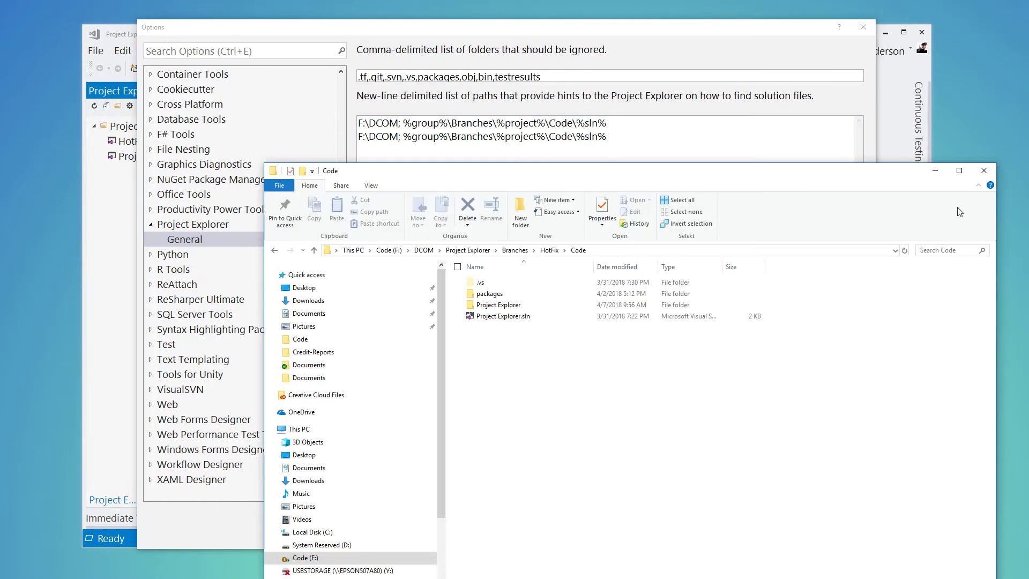
click(515, 250)
click(486, 251)
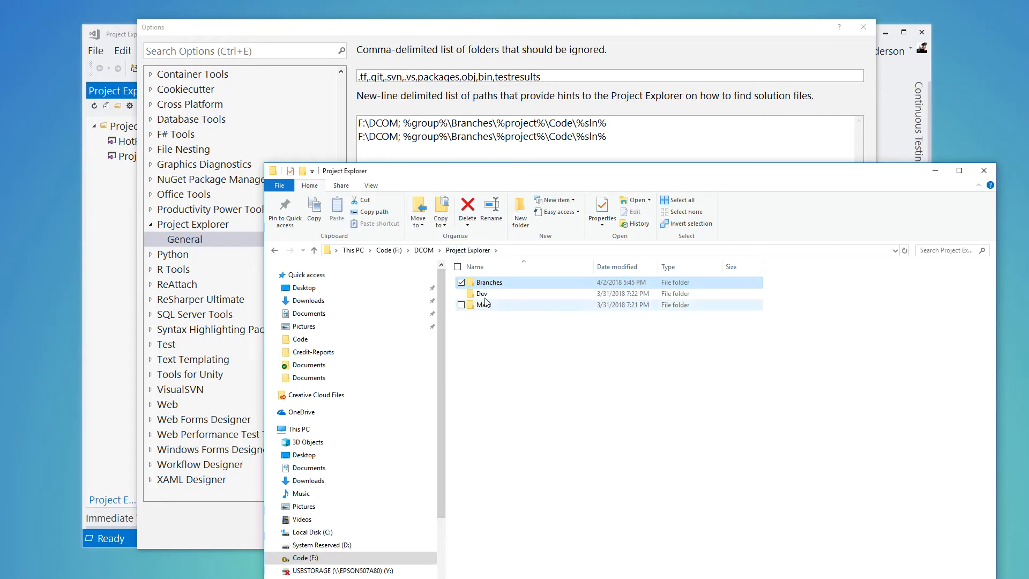
double_click(483, 306)
key(BackSpace)
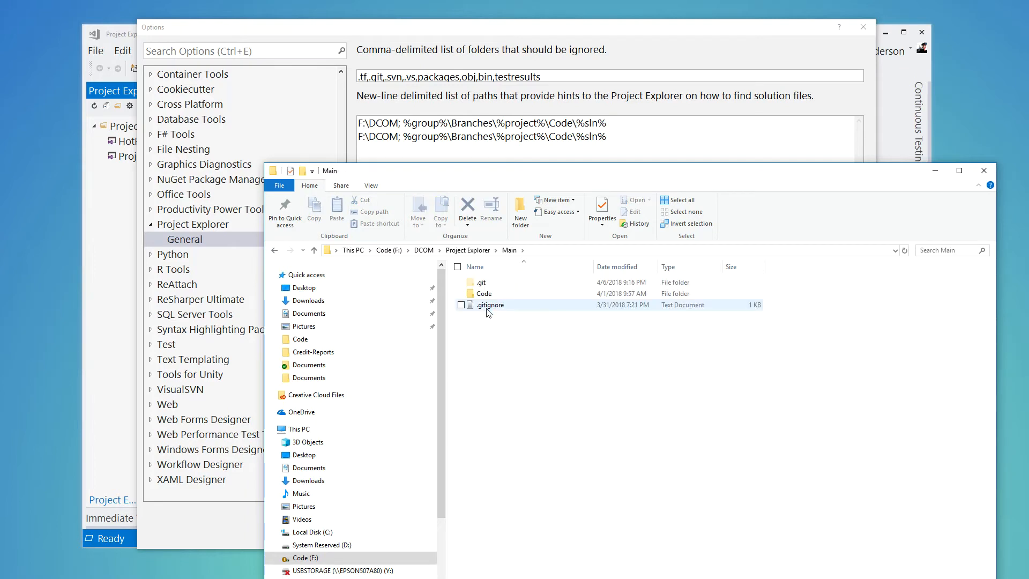
- Remove 'Branches' from the second line, giving F:\DCOM; %group%\%project%\Code\%sln%
click(475, 137)
double_click(472, 137)
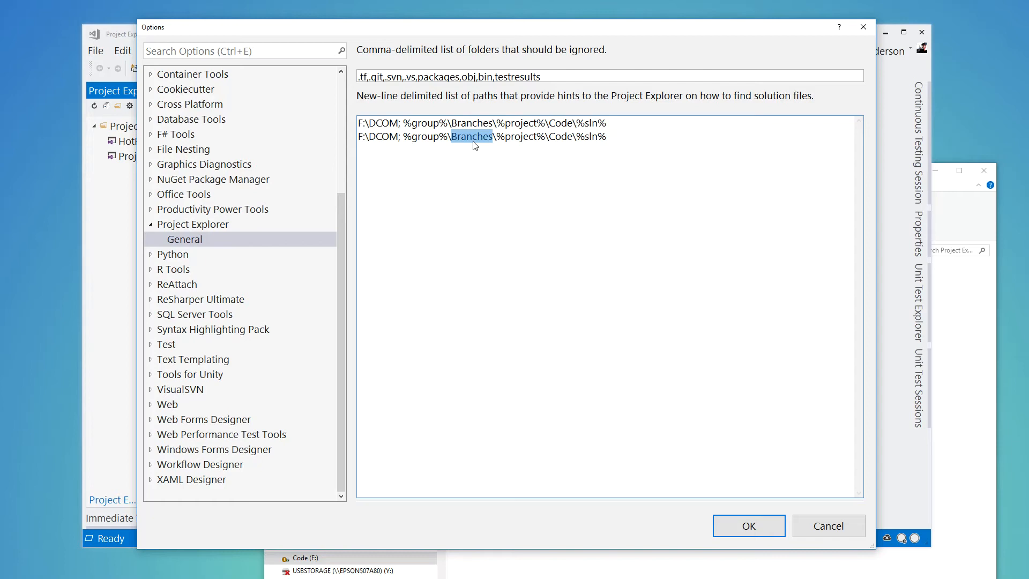
key(Delete)
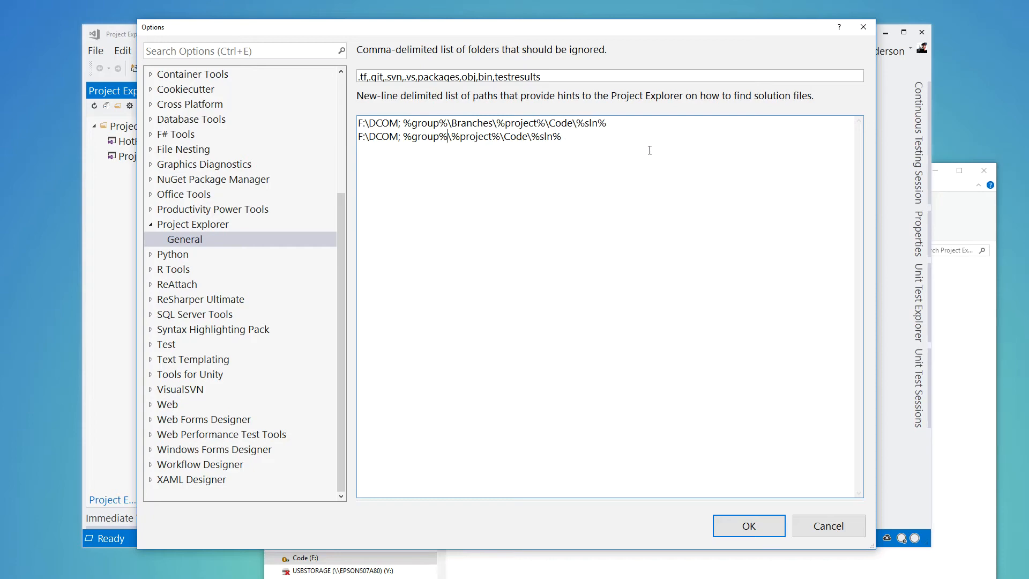
- Apply the settings, refresh the list and expand Activation Services, FOL Memberships and Project Explorer
click(730, 522)
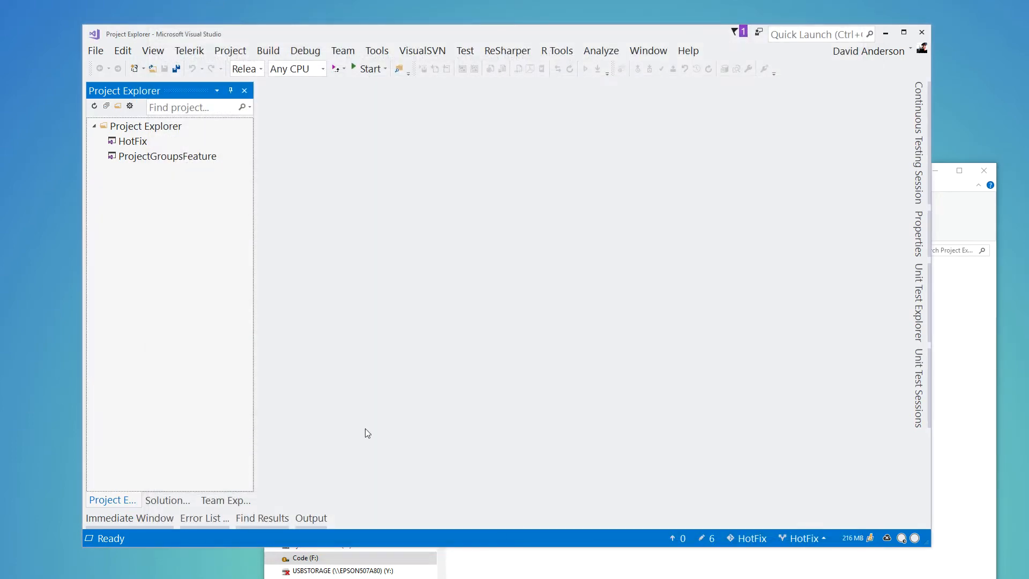
click(94, 106)
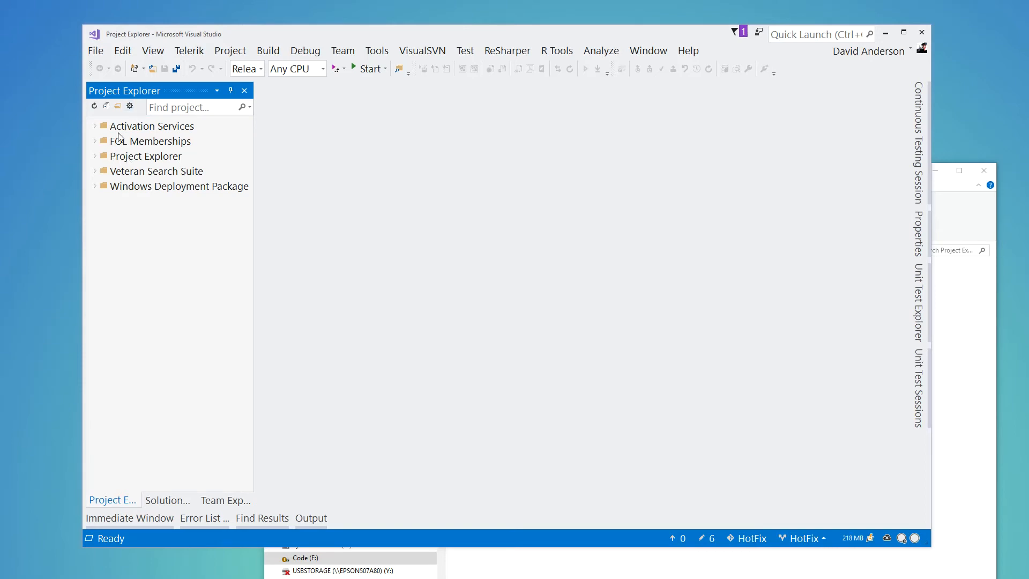
click(94, 127)
click(94, 156)
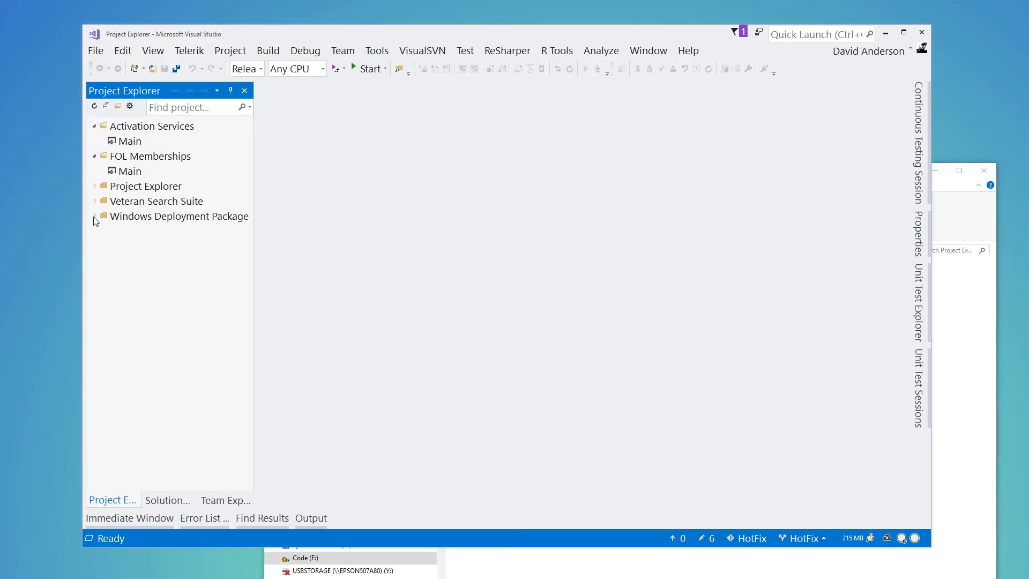
click(94, 187)
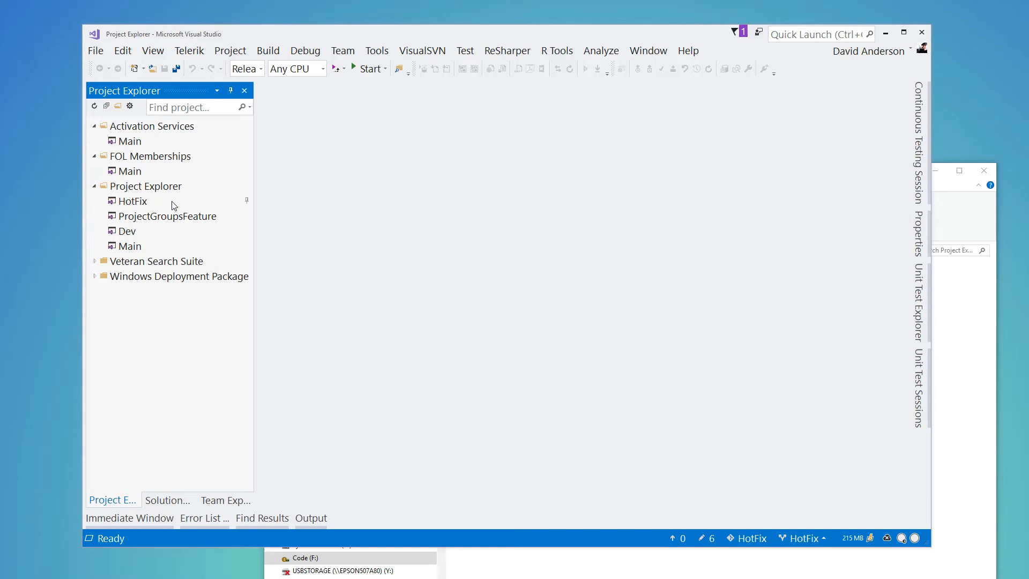
mouse_move(133, 201)
click(163, 190)
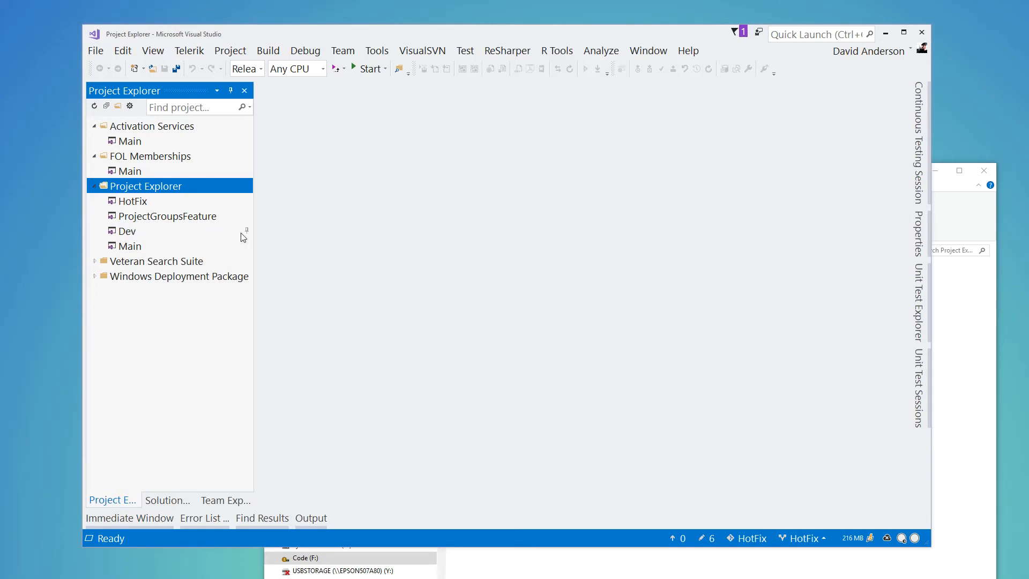
- Collapse the other groups, leaving Project Explorer open with HotFix, ProjectGroupsFeature, Dev and Main
click(95, 157)
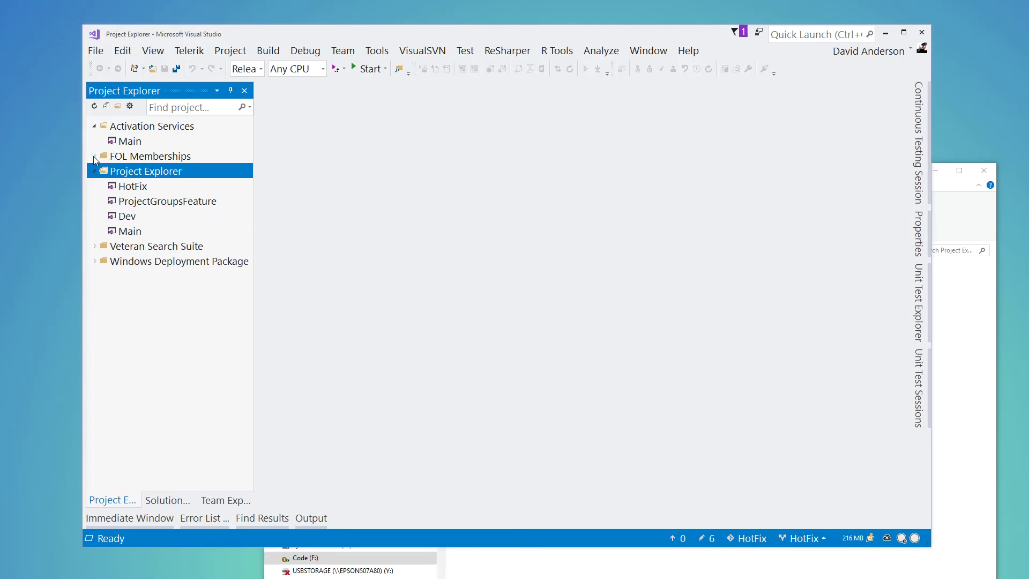
click(94, 126)
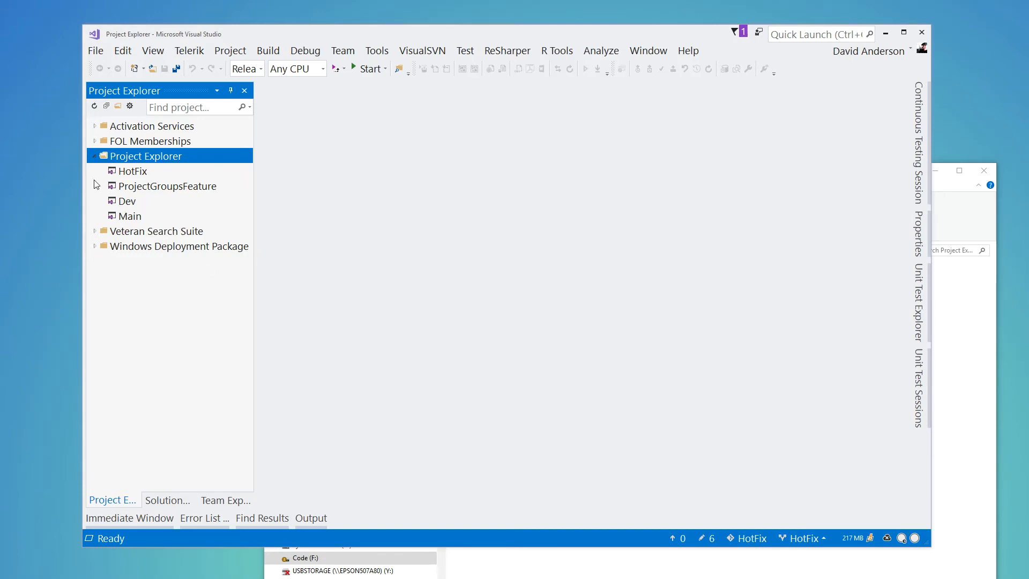
click(96, 157)
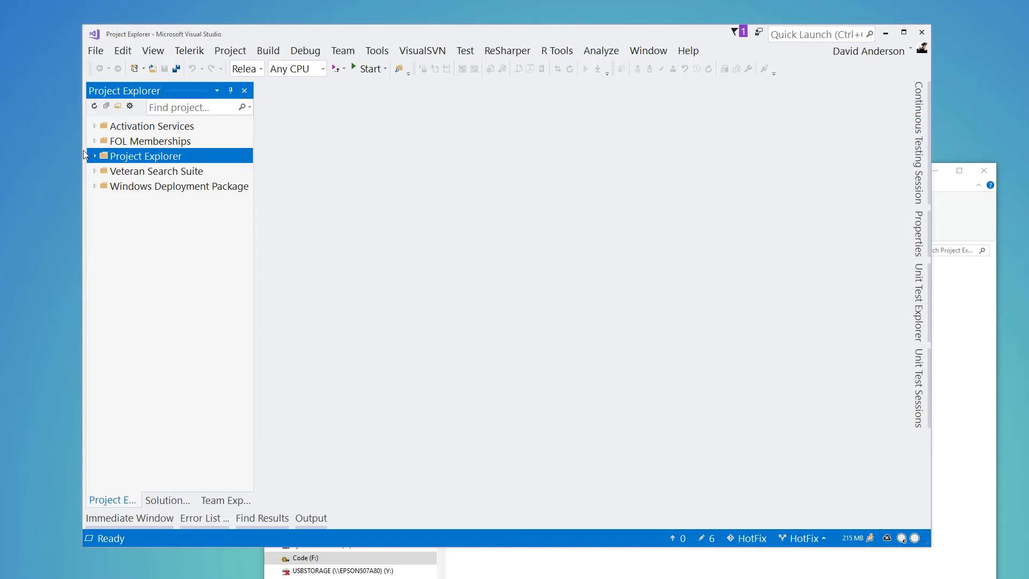
click(96, 156)
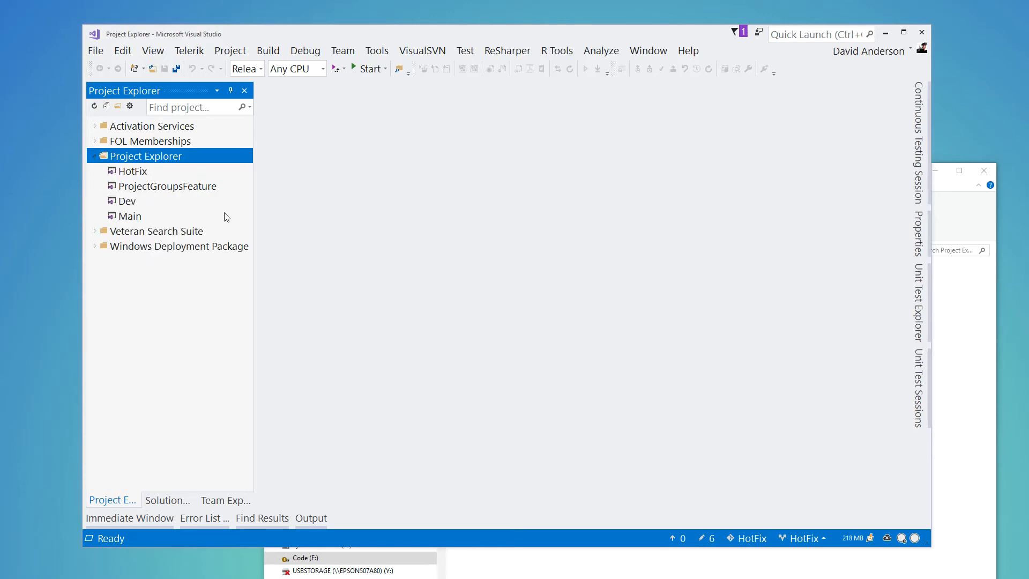
- Pin the Main branch to the top and load the 'Project Explorer - Main' solution
click(246, 217)
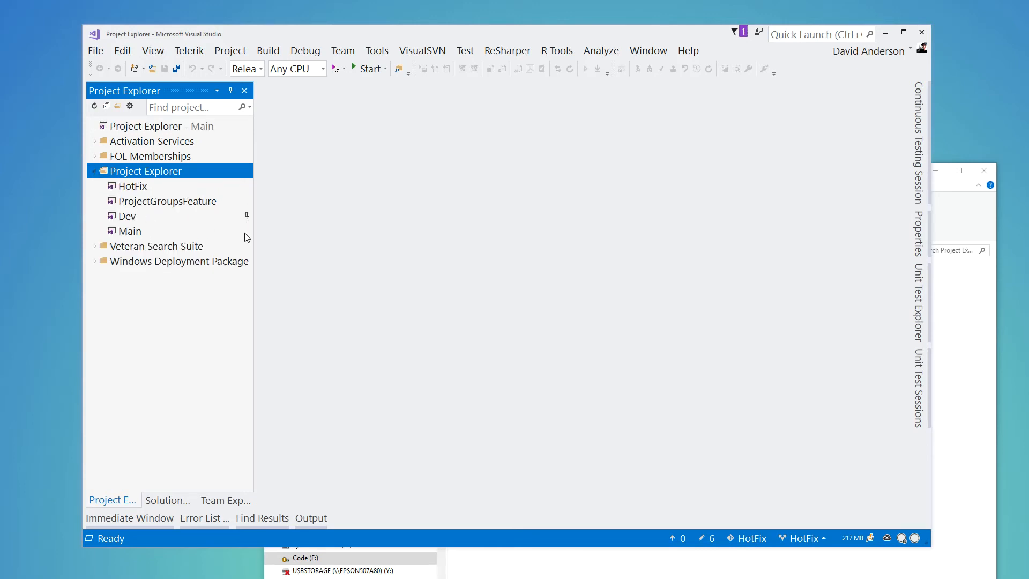
click(94, 171)
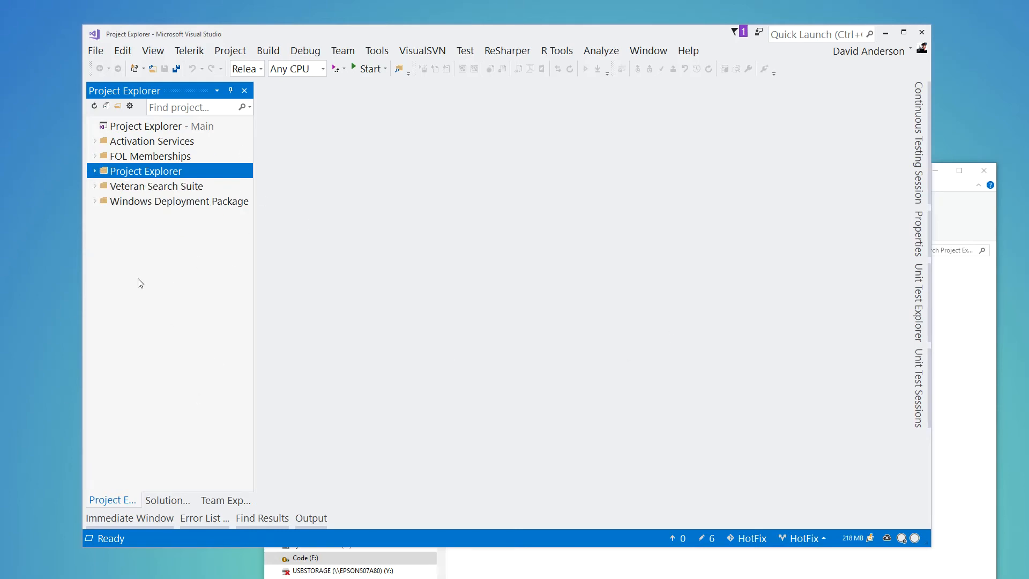
double_click(208, 129)
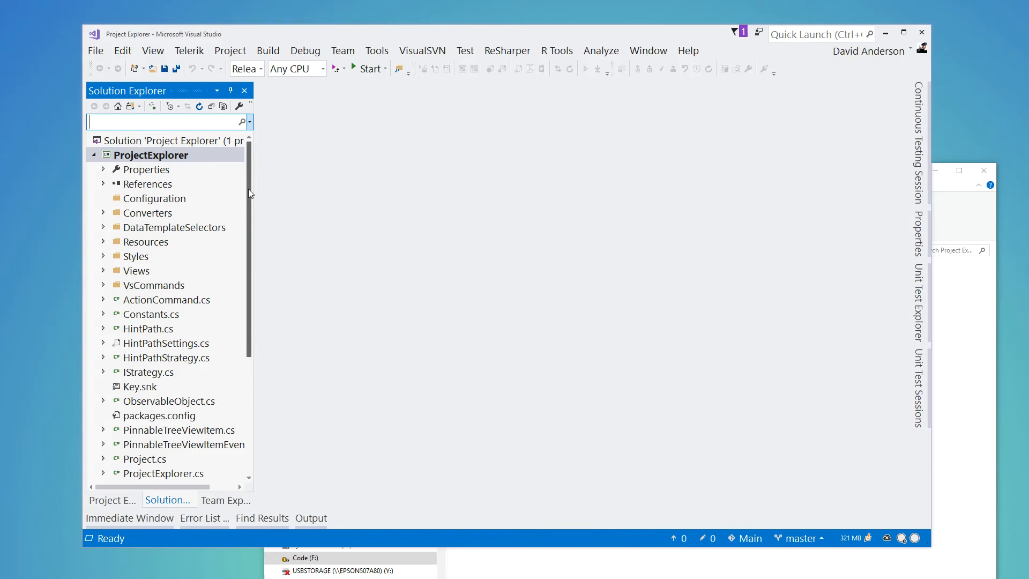
mouse_move(249, 189)
mouse_down()
mouse_move(257, 313)
mouse_move(262, 167)
mouse_move(308, 158)
mouse_up()
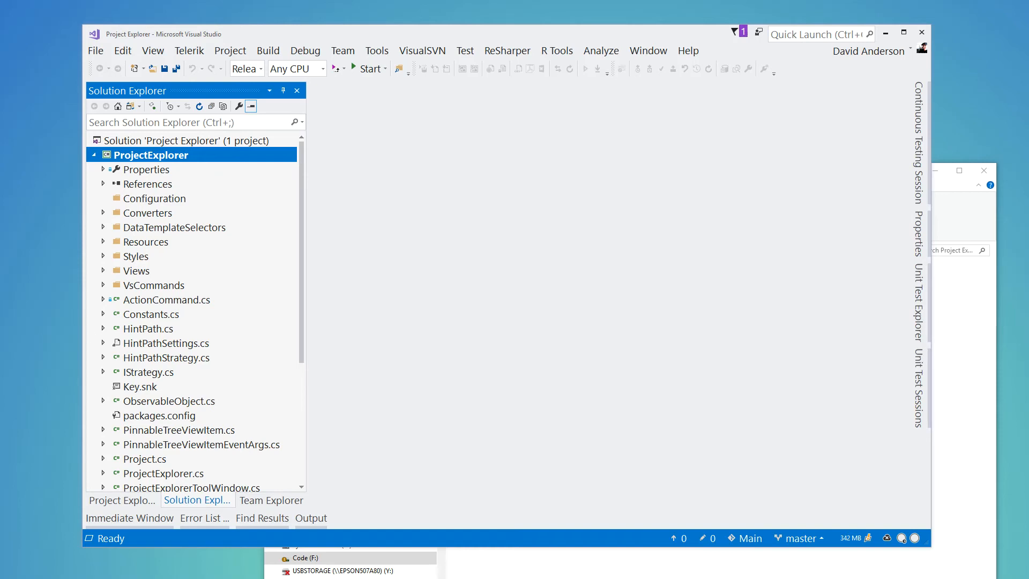
- Switch the side pane from Solution Explorer back to the Project Explorer list
click(125, 500)
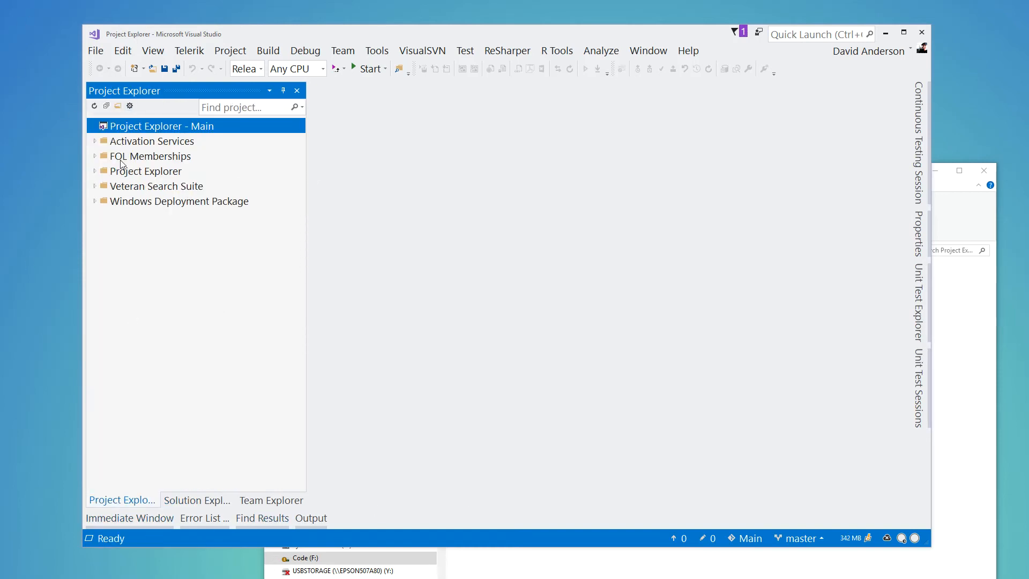
- Review the Project Explorer General options (ignored folders, solution path hints) and close Options with OK
click(94, 156)
click(97, 157)
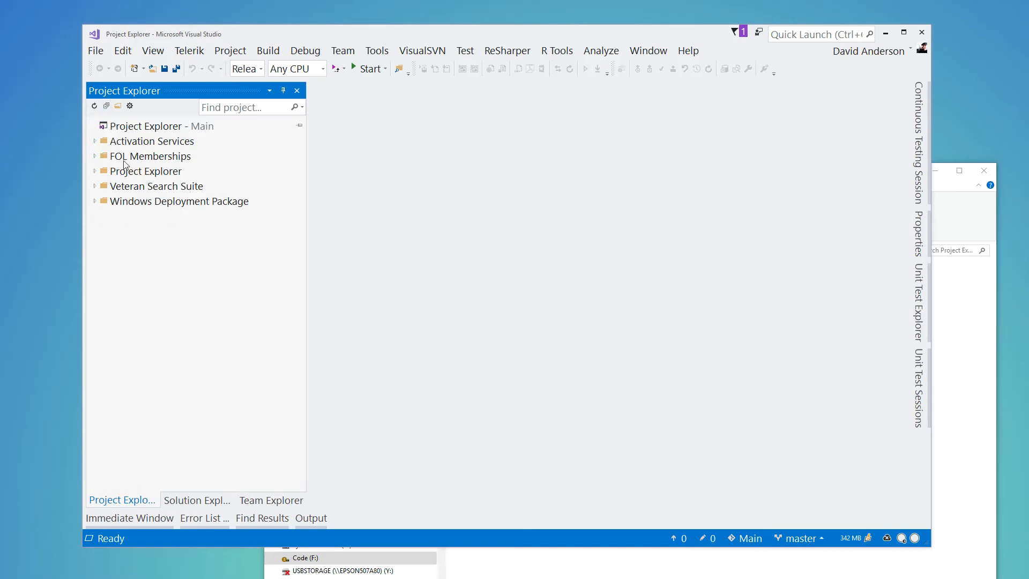
click(95, 171)
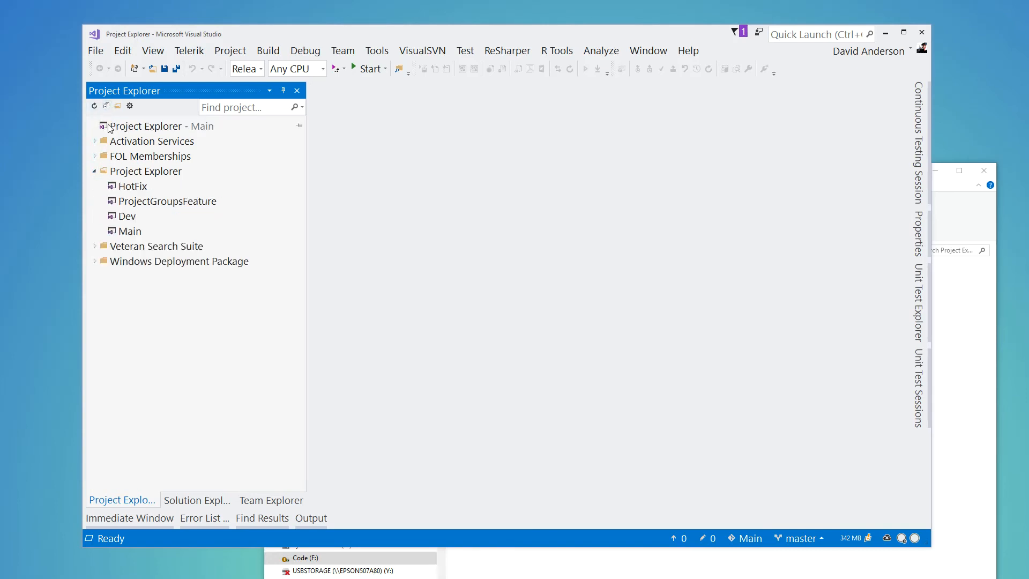
click(106, 105)
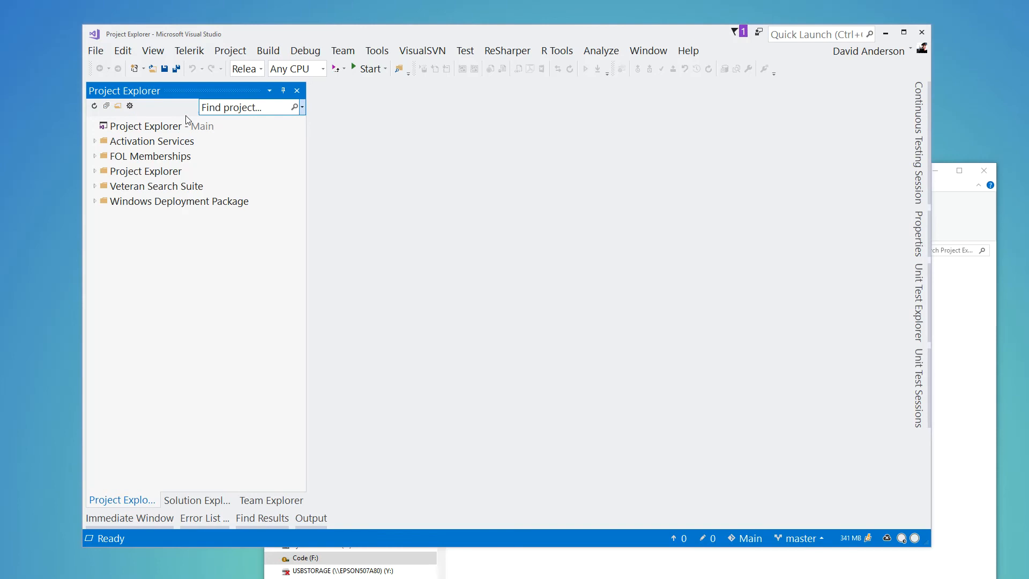
click(129, 105)
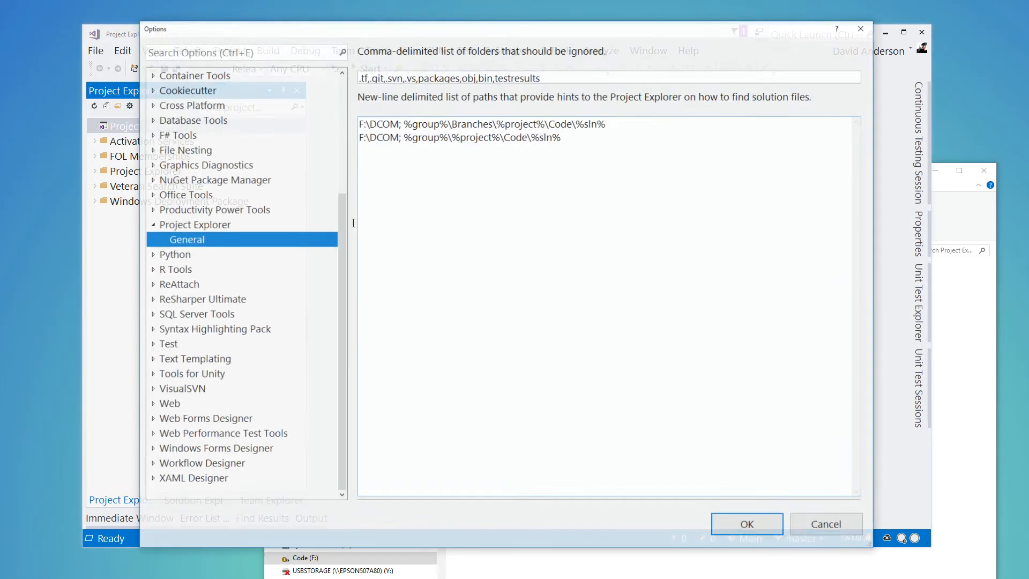
click(863, 27)
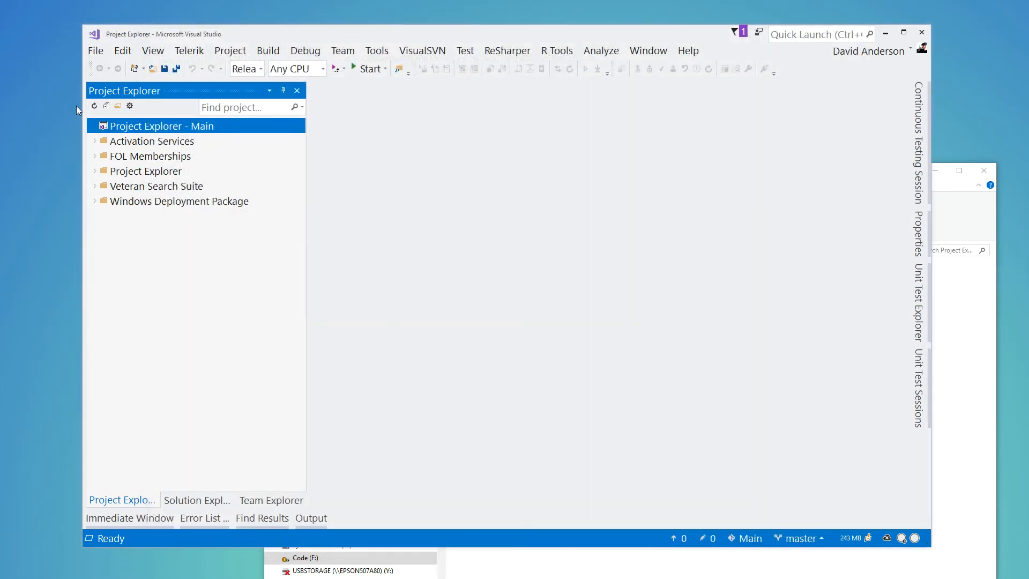
- Filter the project tree to 'main', then clear the search to show the full tree
click(259, 111)
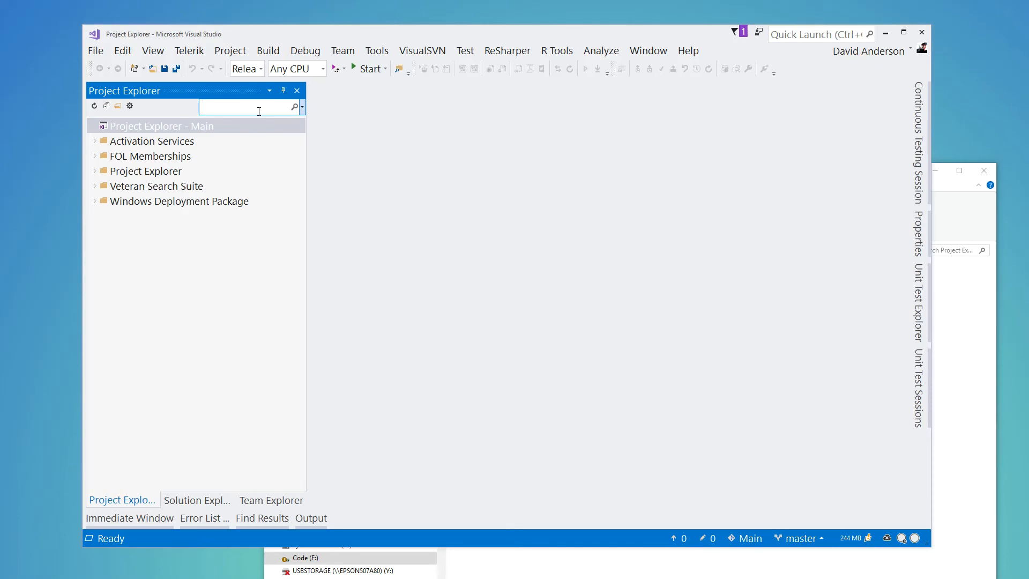
text(main)
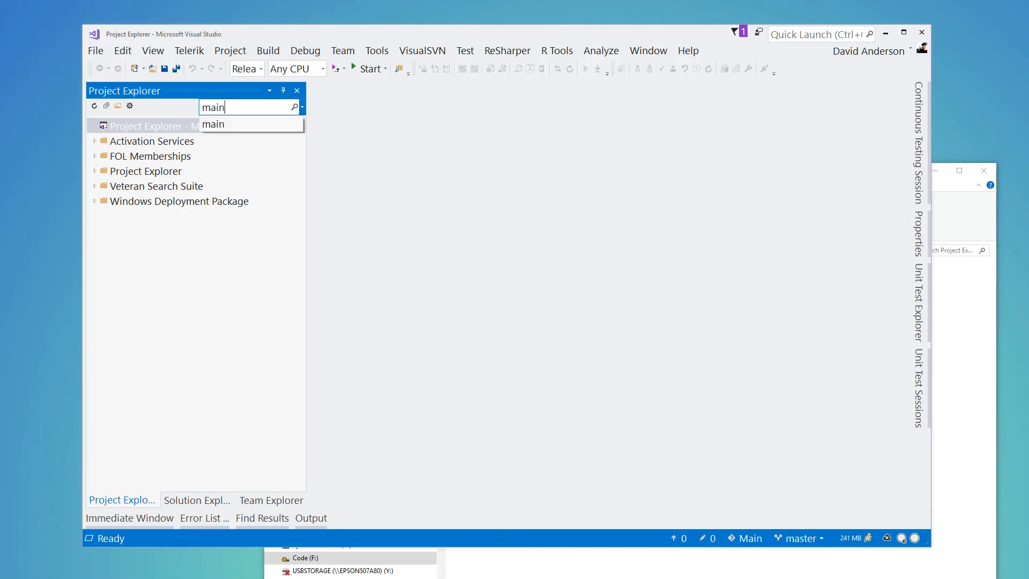
key(Return)
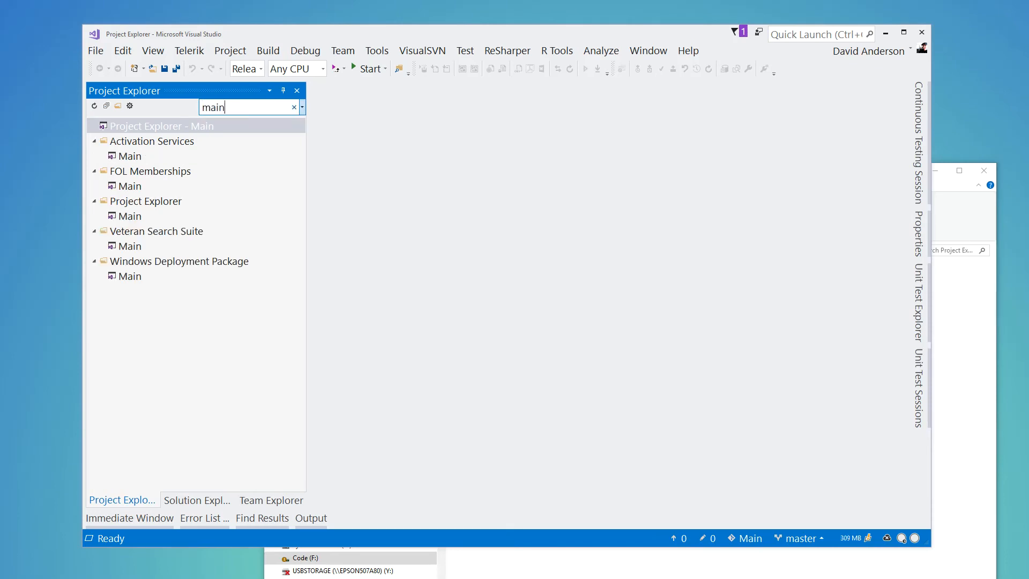
key(ctrl+a)
key(BackSpace)
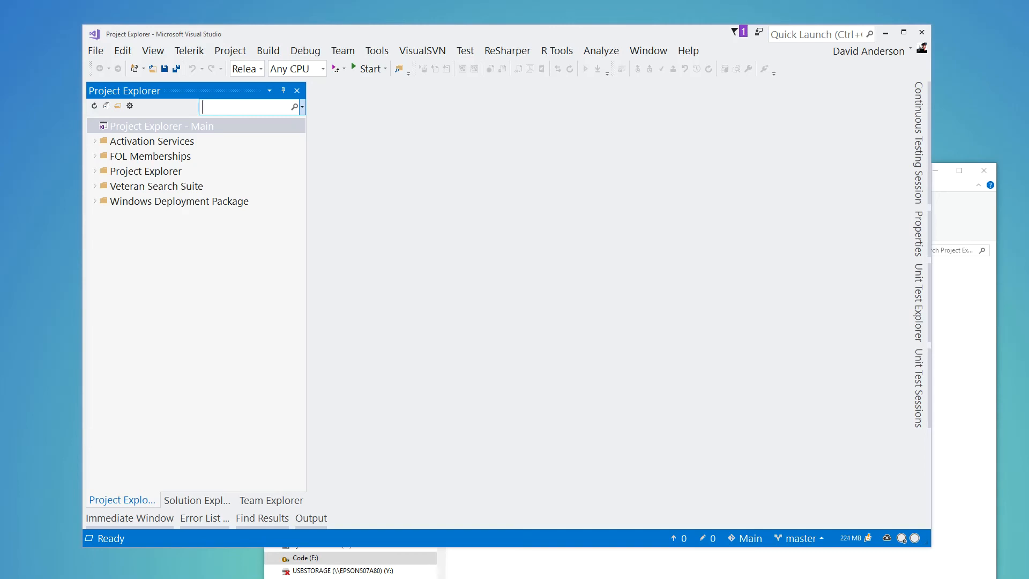
text(main)
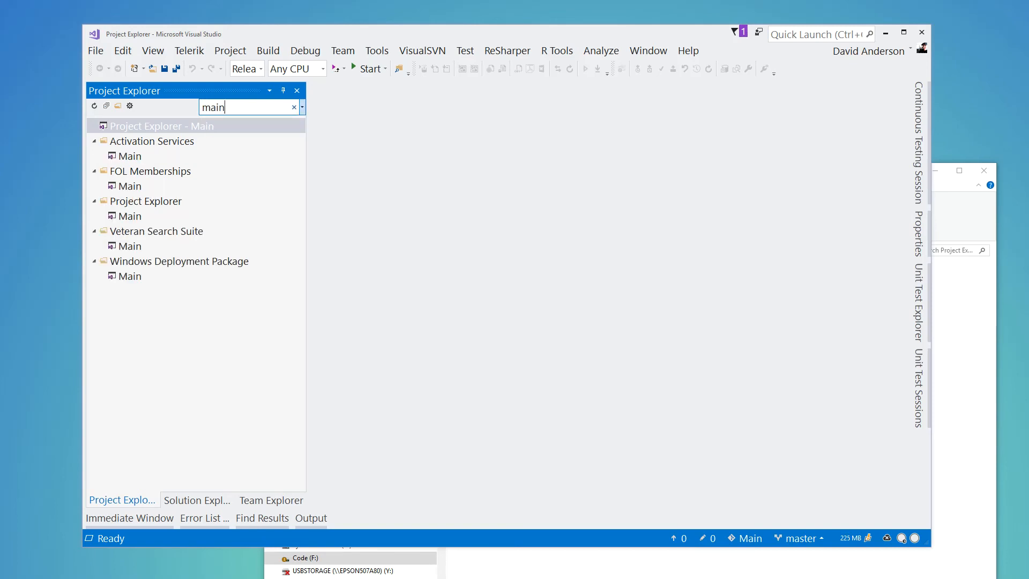
- Filter the tree to 'dev' solutions, clear the search and list previous searches
key(ctrl+a)
text(Dev)
key(alt+Down)
text(dev)
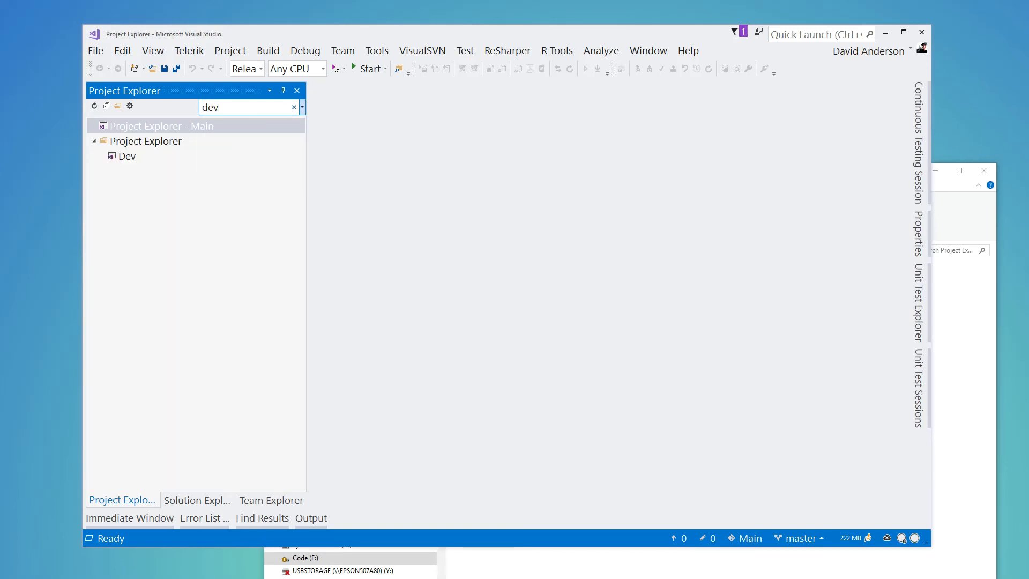
key(ctrl+a)
key(BackSpace)
key(alt+Down)
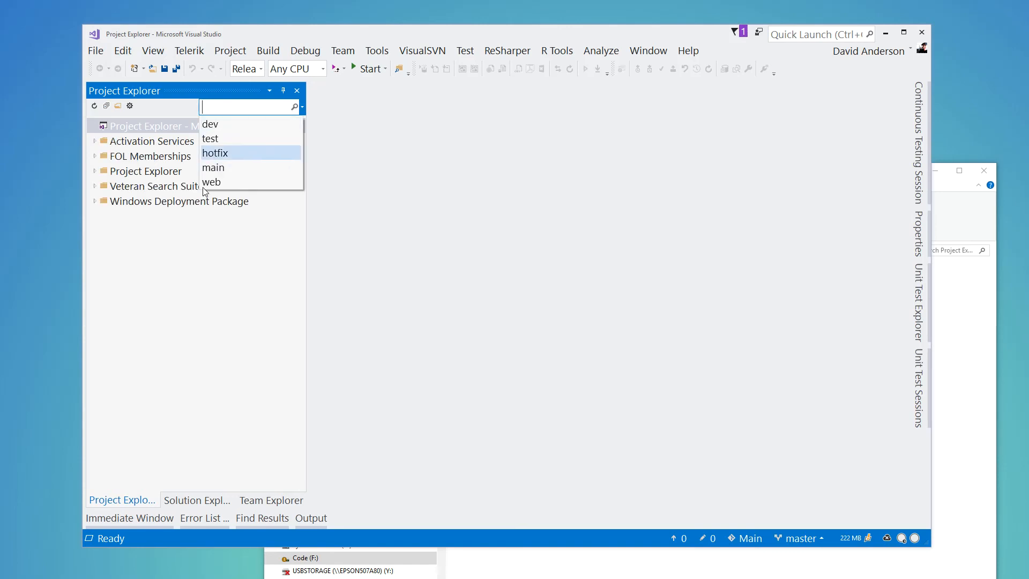
- Confirm Project Explorer appears in Extensions and Updates' installed list, then close it
click(376, 50)
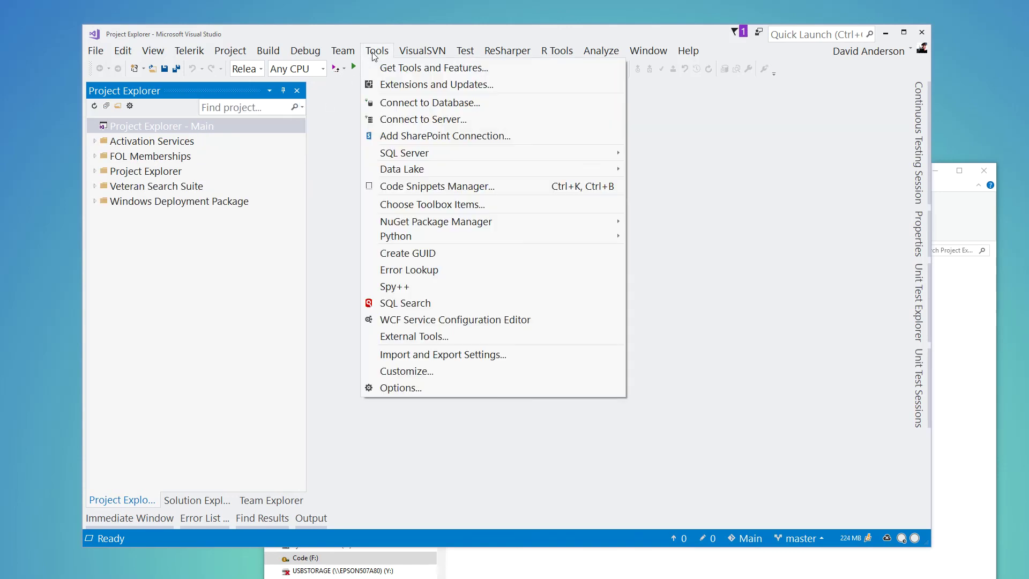
click(441, 84)
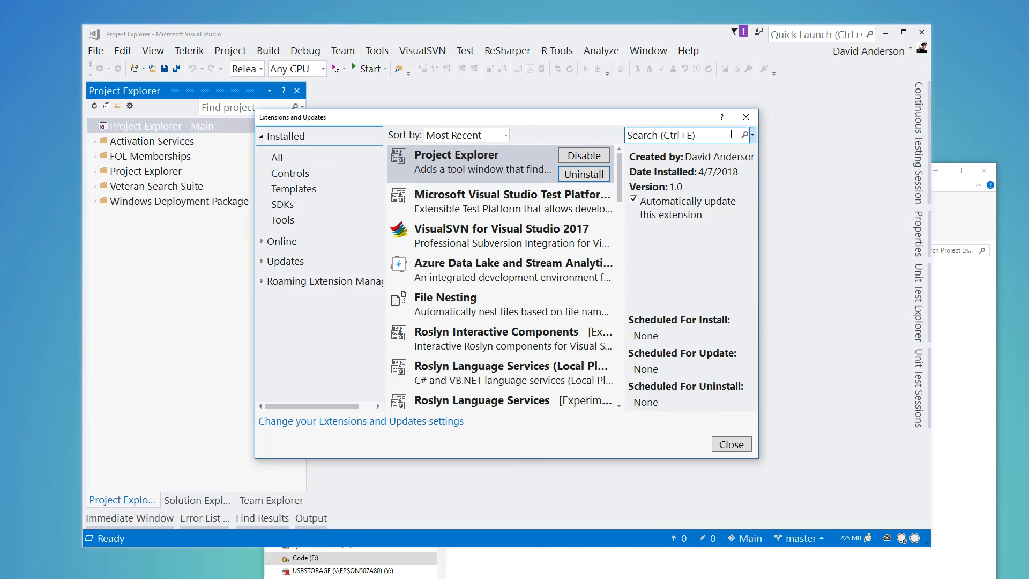
click(747, 117)
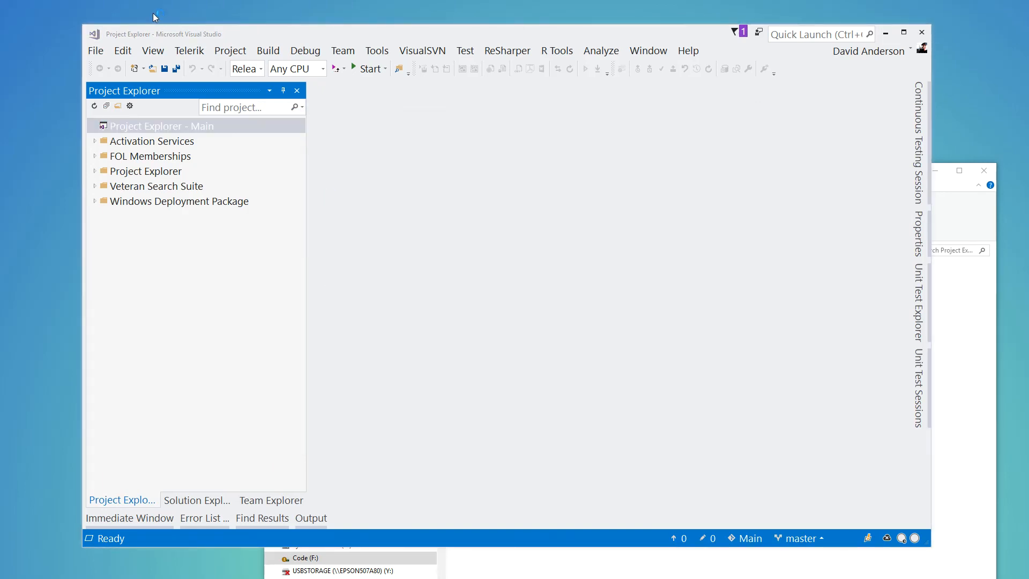
text(v)
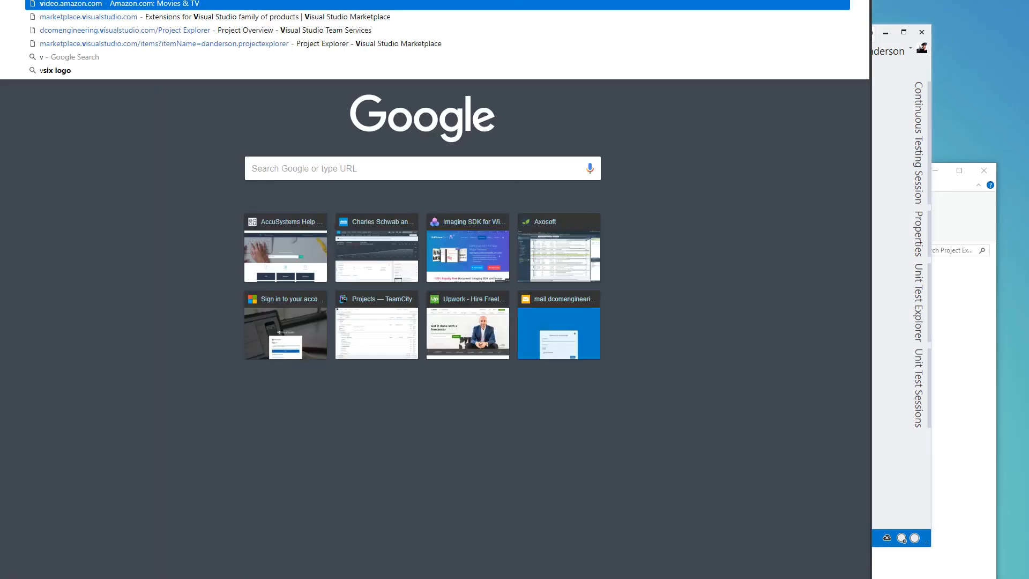
text(isual studio mark)
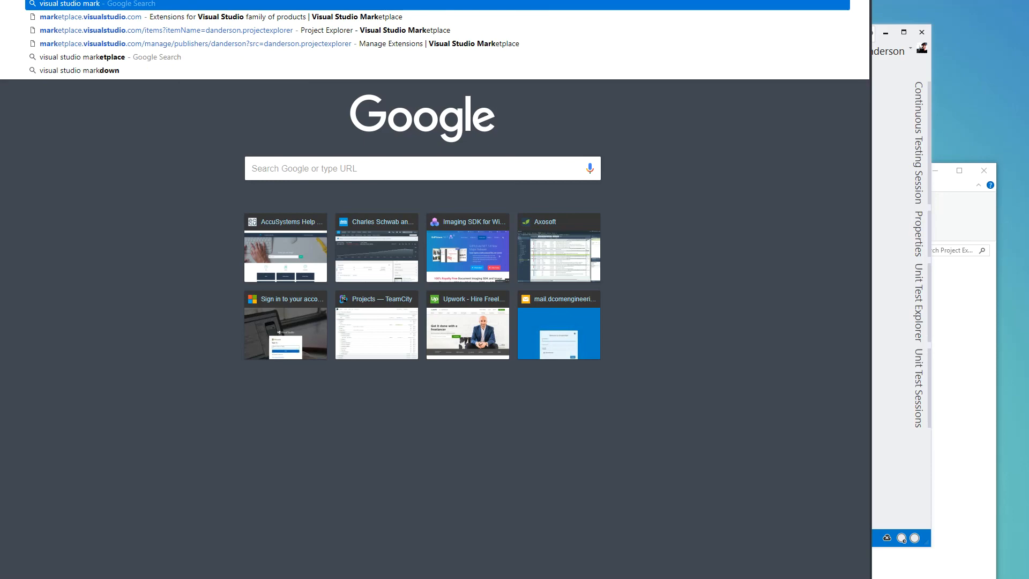
- Load marketplace.visualstudio.com in Chrome and move the browser window onto the screen
key(Down)
key(Return)
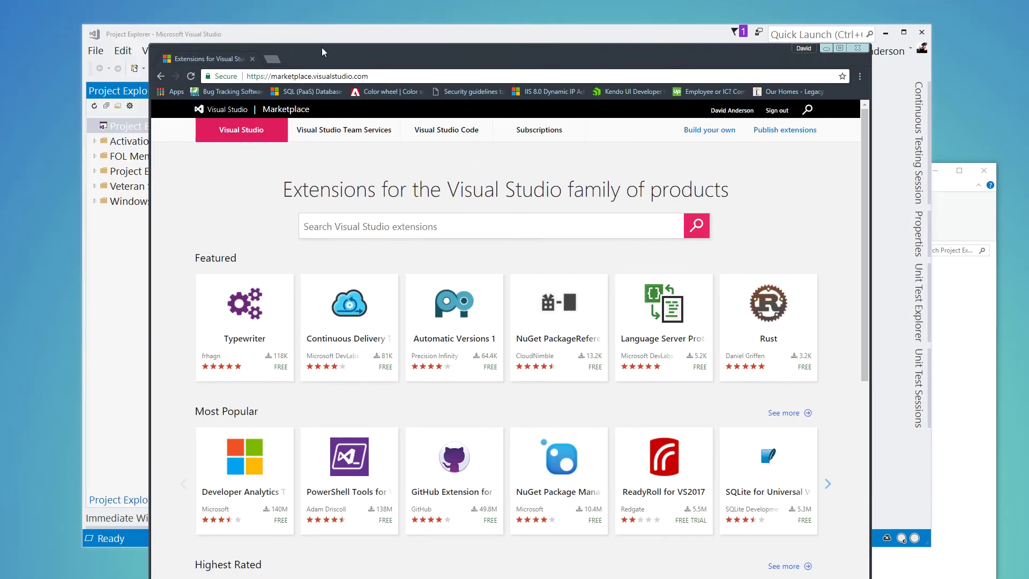
drag(322, 48, 282, 22)
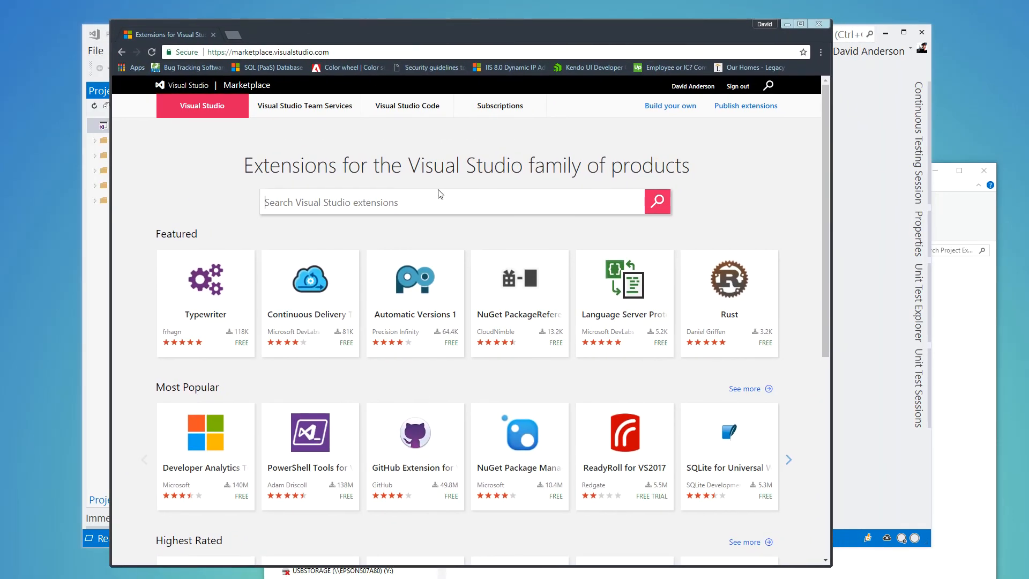
text(plor)
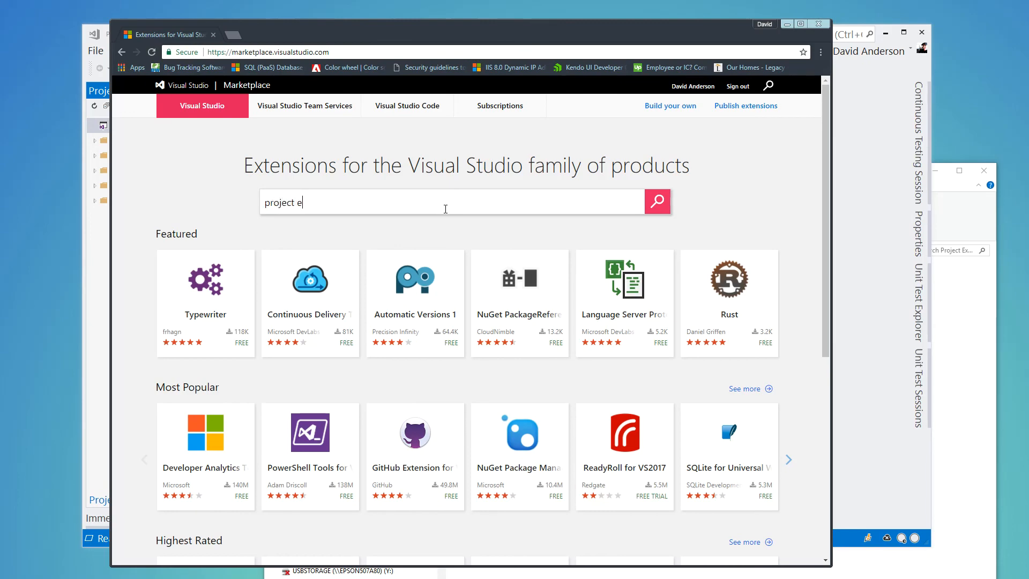
text(er)
- Search the Marketplace for 'project explorer', view the extension's page, then close the browser
key(Return)
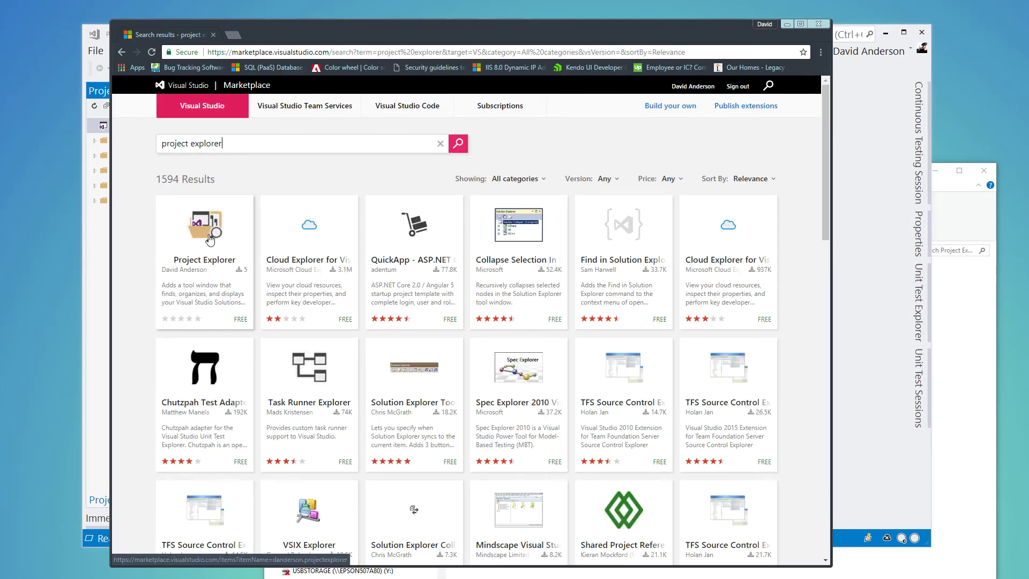
click(207, 242)
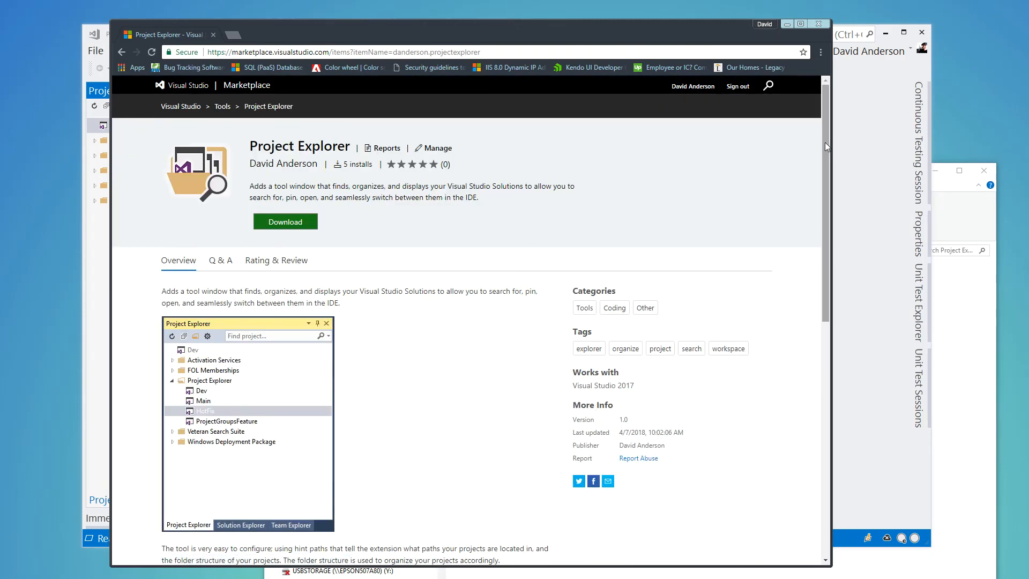
drag(825, 143, 809, 271)
scroll(809, 273, down, 3)
scroll(809, 272, up, 1)
scroll(809, 272, up, 5)
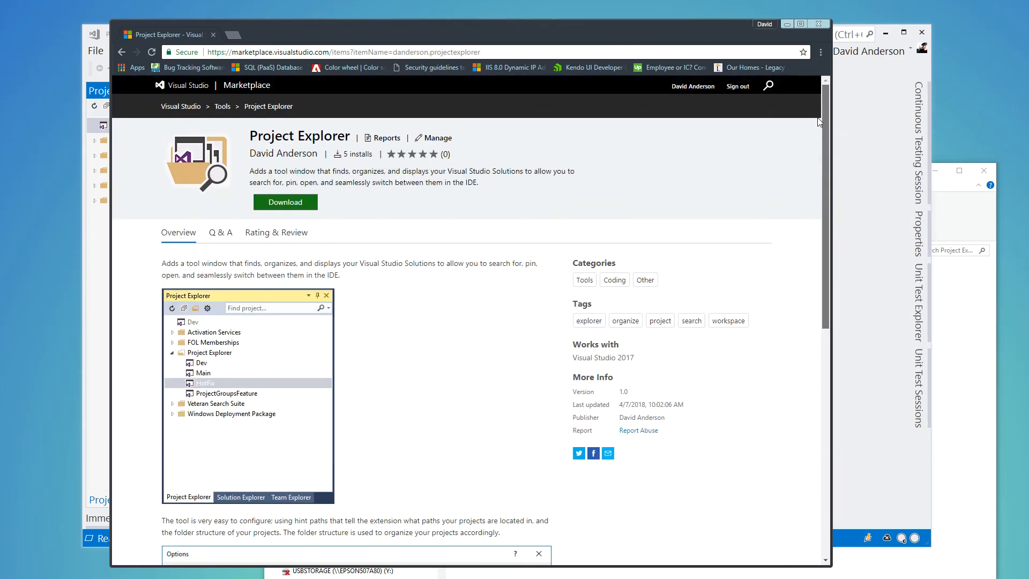
click(826, 25)
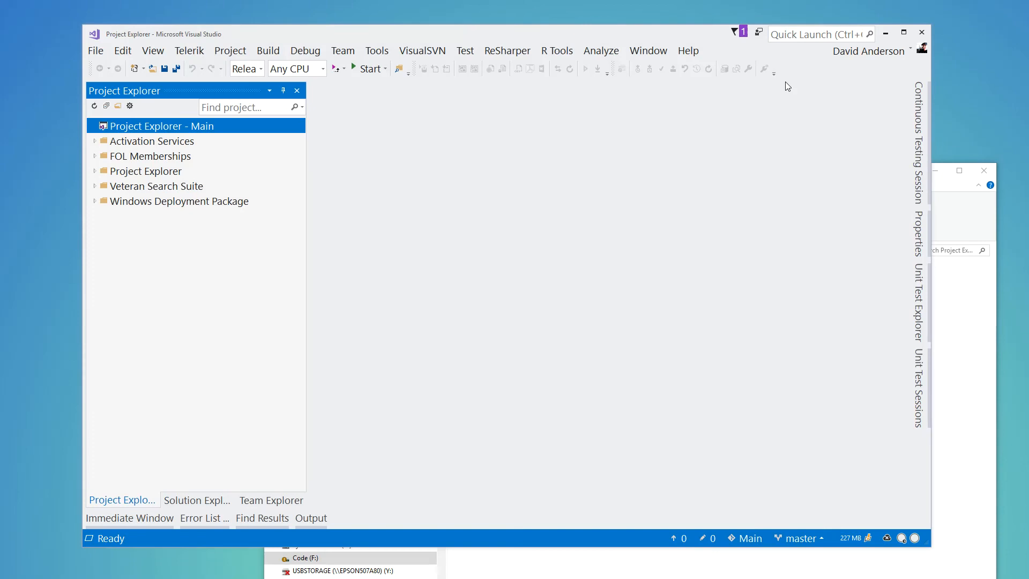